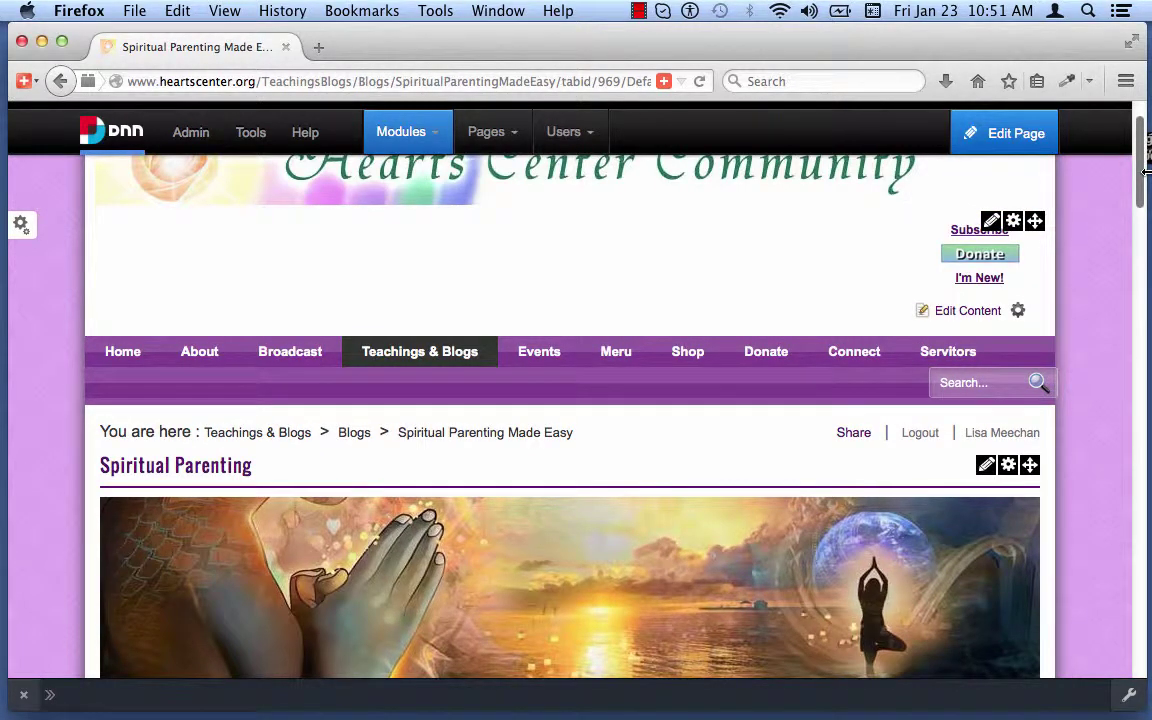
Scroll the Spiritual Parenting Made Easy blog page and bring up the Edit Page menu.
mouse_move(1146, 172)
left_mouse_down()
mouse_move(1146, 566)
mouse_move(1146, 158)
left_mouse_up()
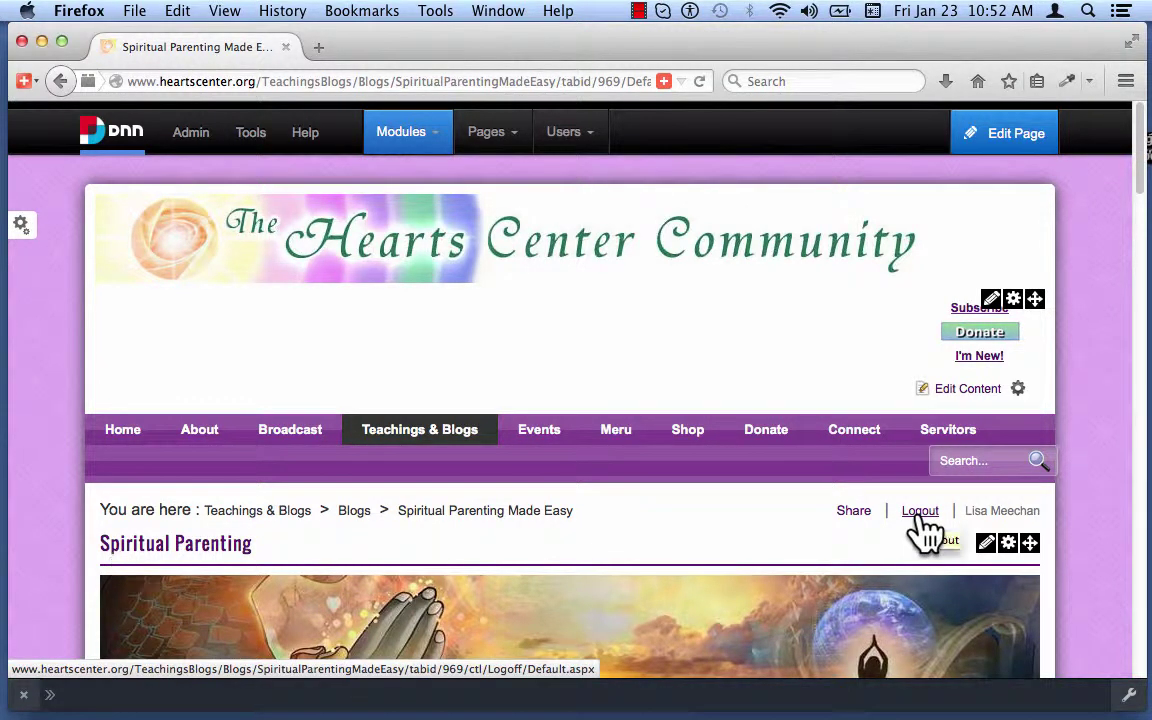
mouse_move(1016, 139)
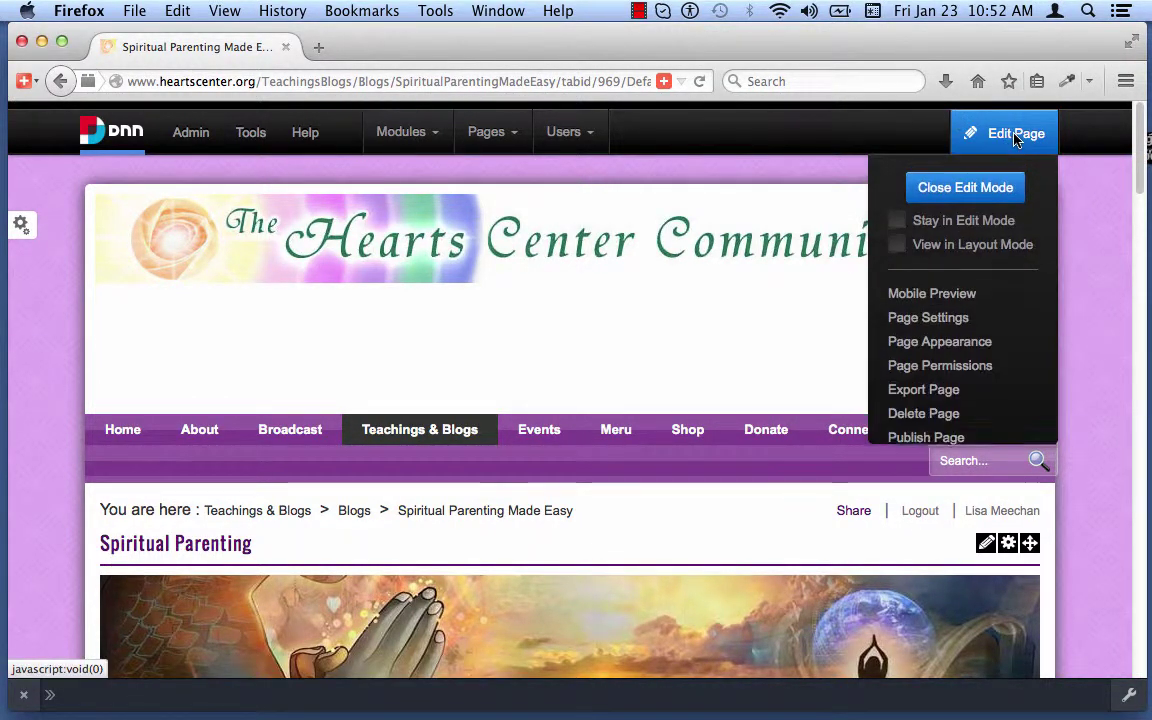
Close edit mode, re-enter it with Edit This Page, and bring up the Modules menu.
left_click(990, 205)
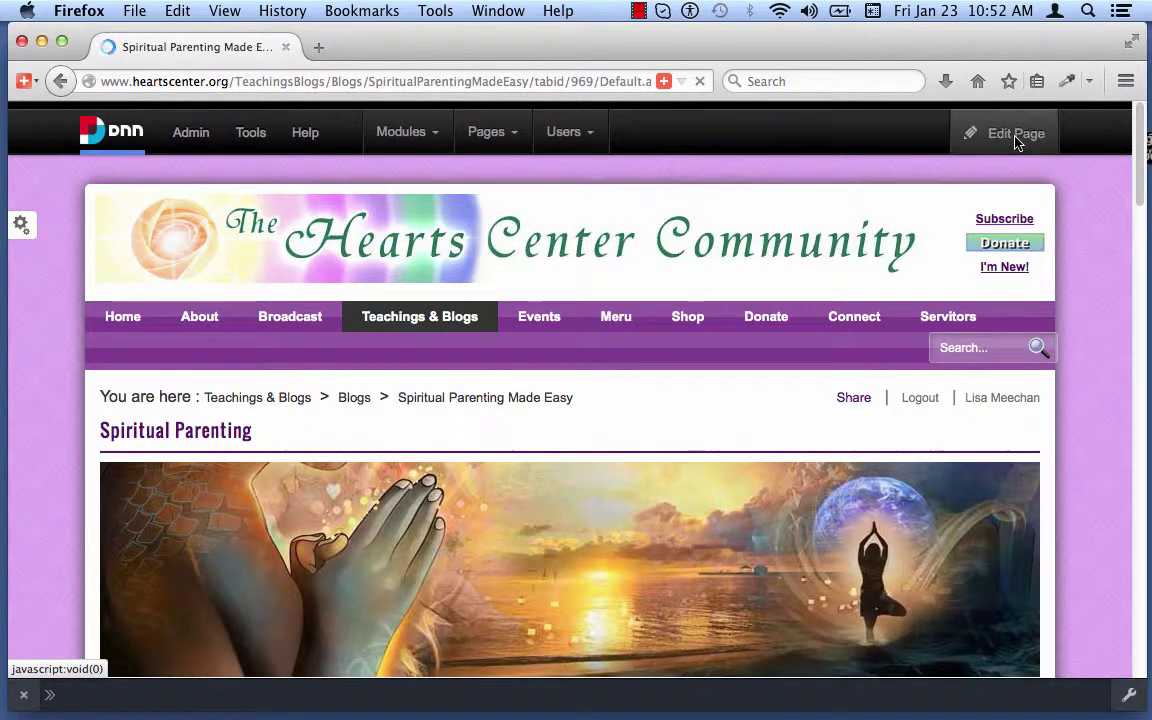
mouse_move(1016, 139)
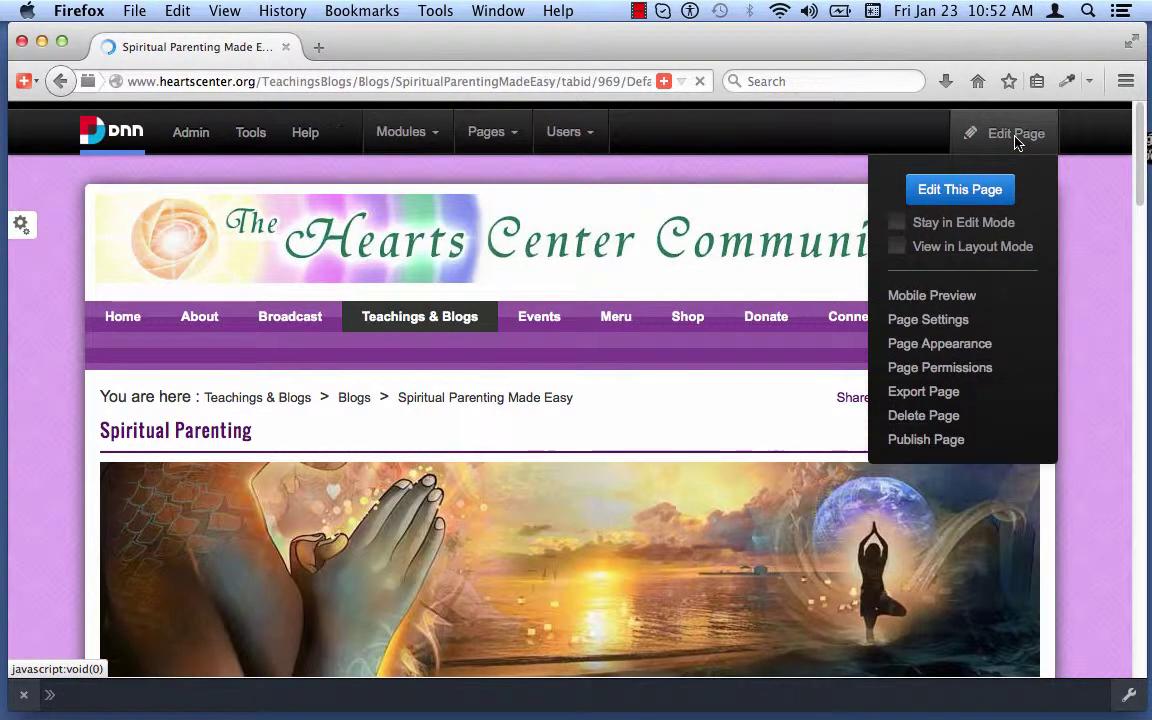
left_click(960, 200)
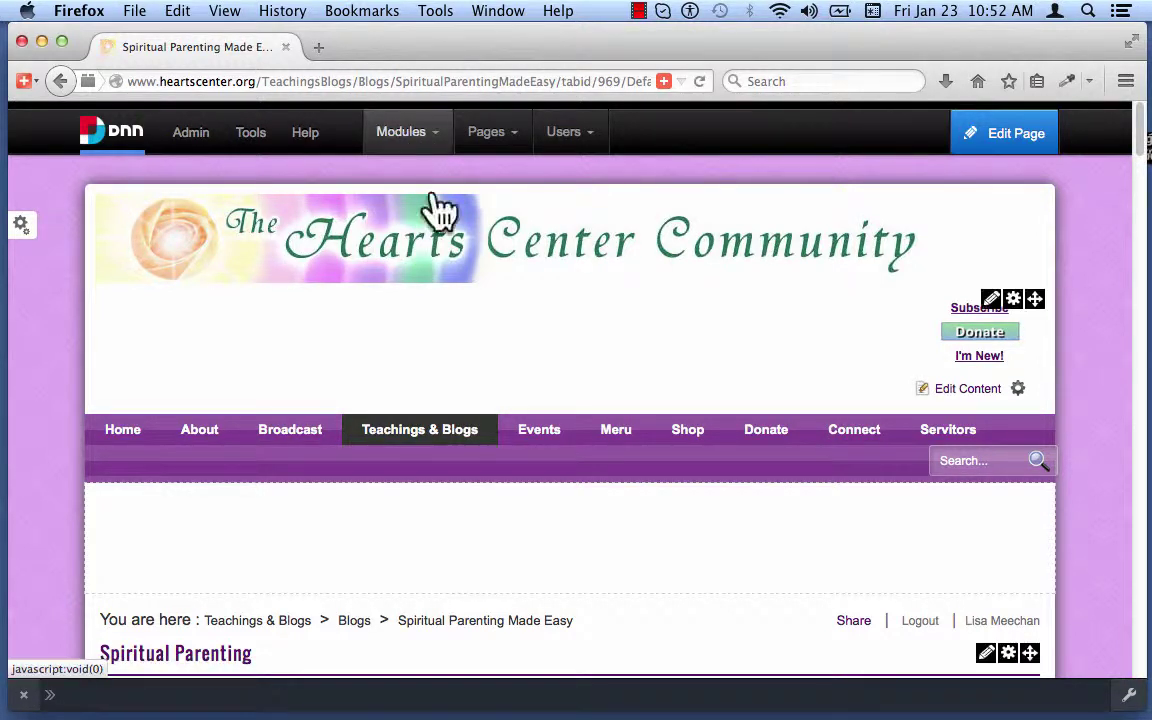
left_click(440, 141)
Open the Add New Module gallery and scroll its tile strip across until the HTML module shows.
mouse_move(440, 141)
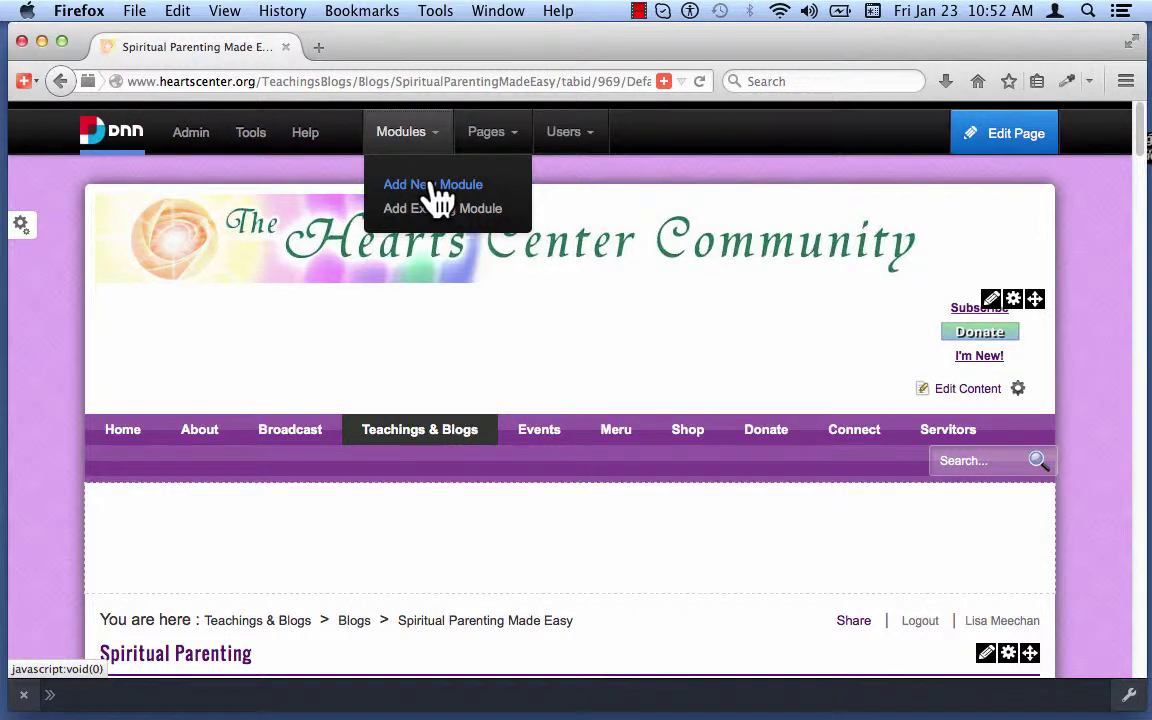
left_click(437, 185)
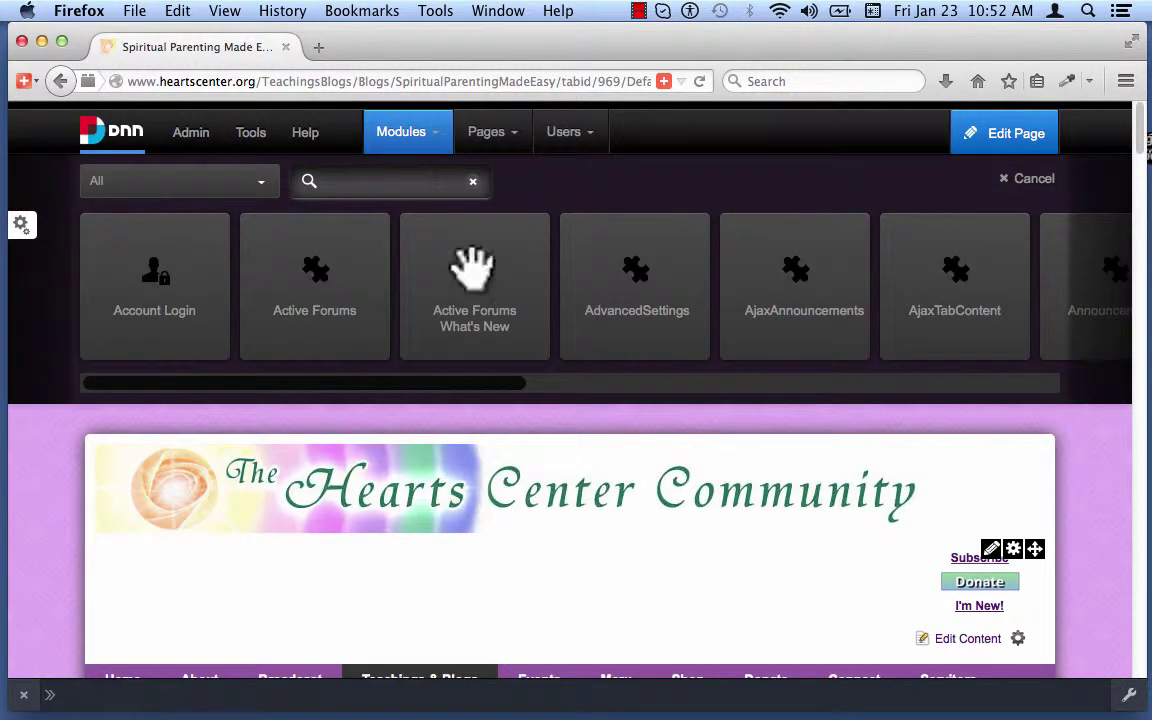
left_click_drag(386, 388, 931, 393)
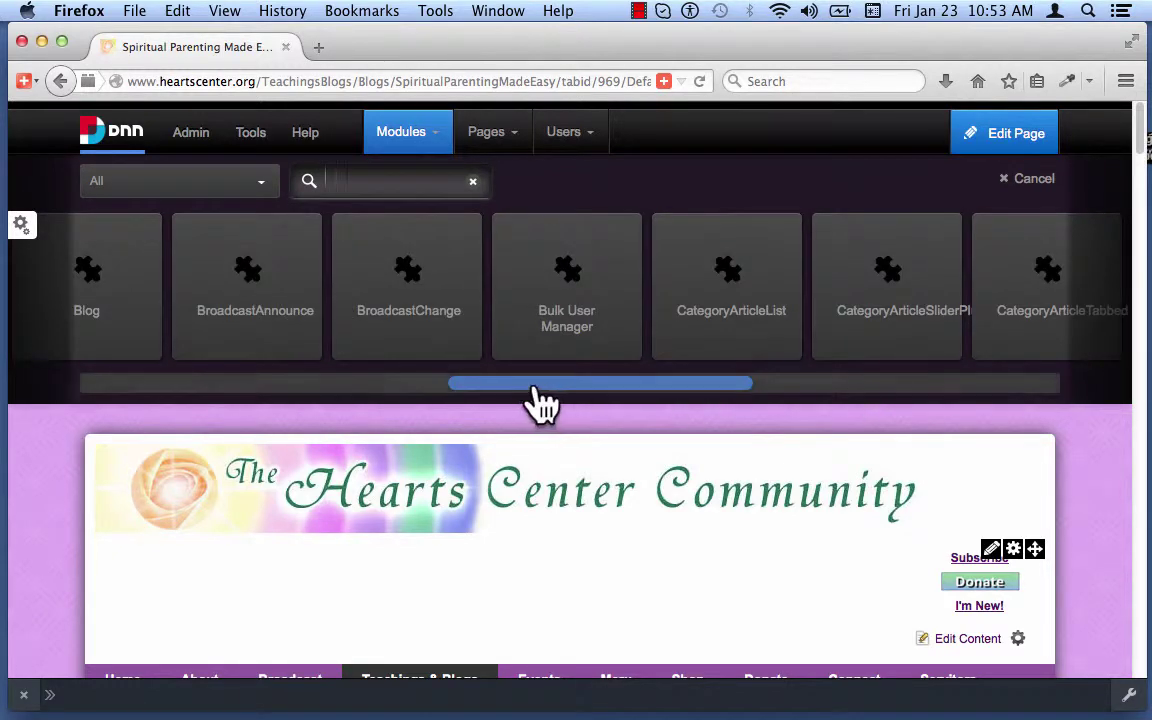
left_click_drag(499, 390, 862, 392)
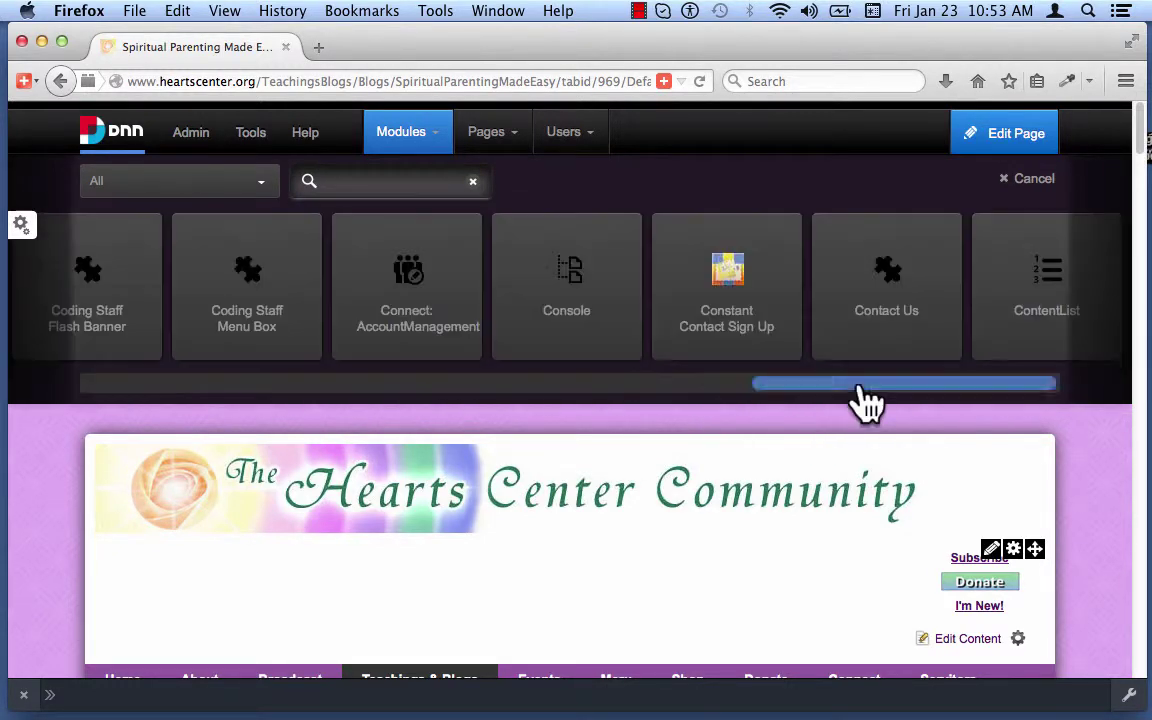
left_click_drag(630, 399, 708, 403)
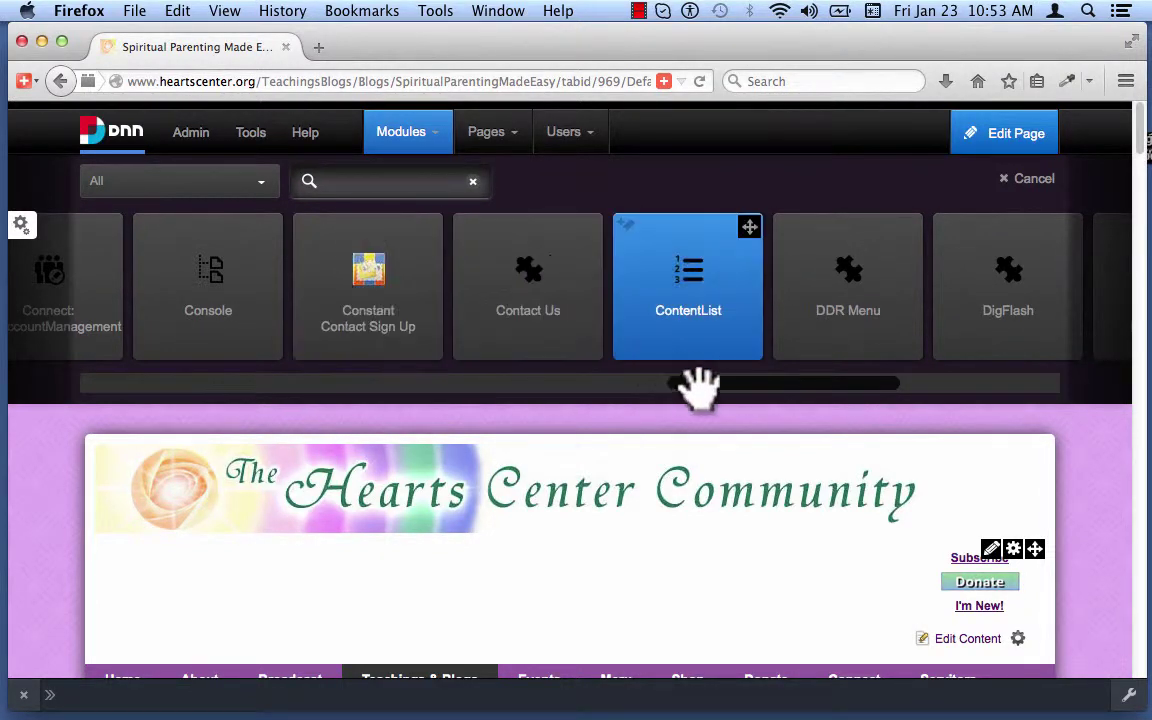
left_click_drag(684, 393, 879, 391)
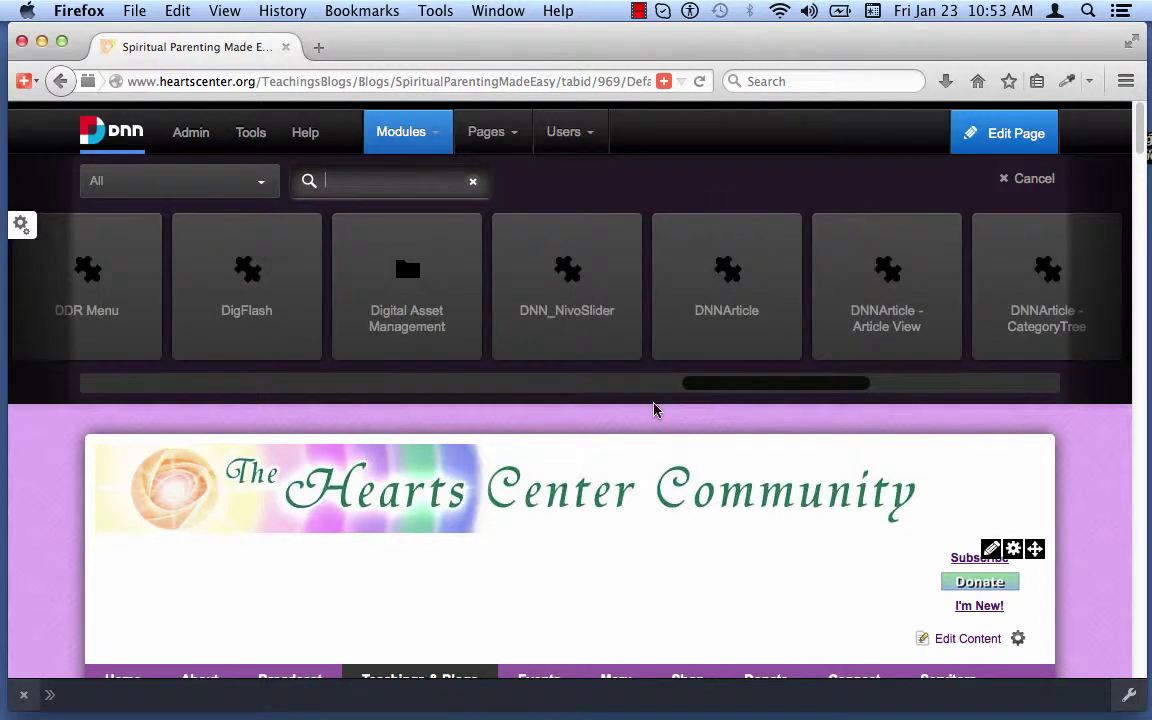
left_click_drag(774, 400, 959, 391)
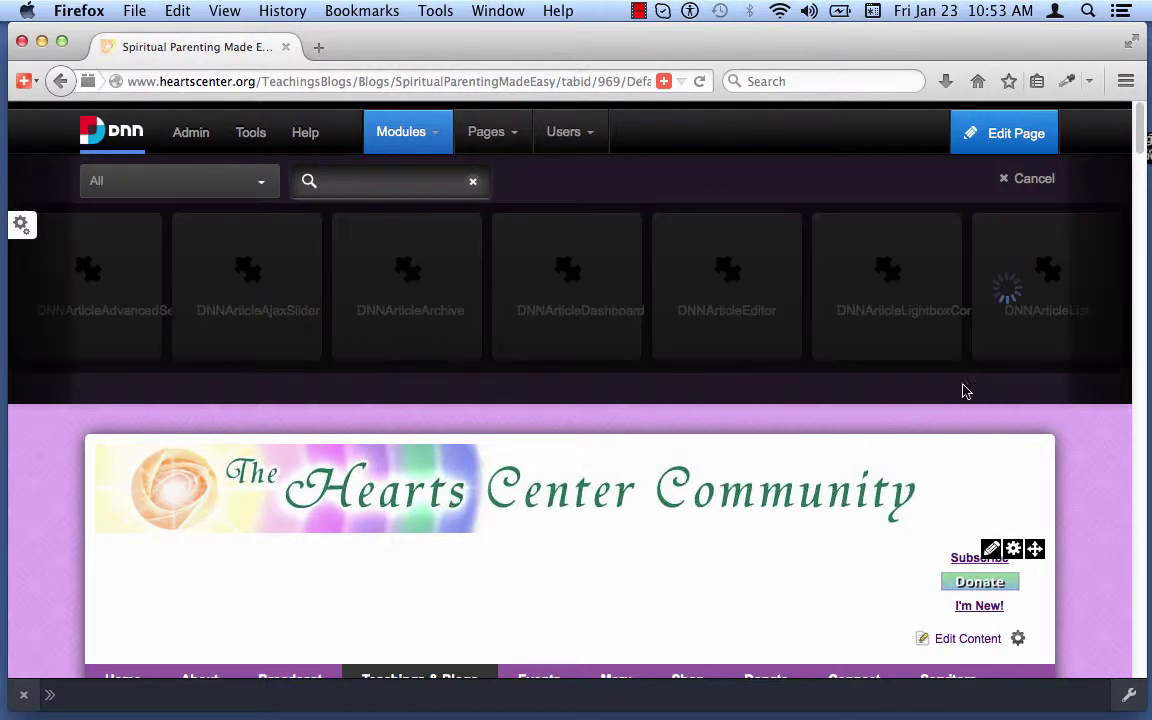
left_click_drag(750, 405, 1039, 411)
left_click_drag(869, 399, 1061, 382)
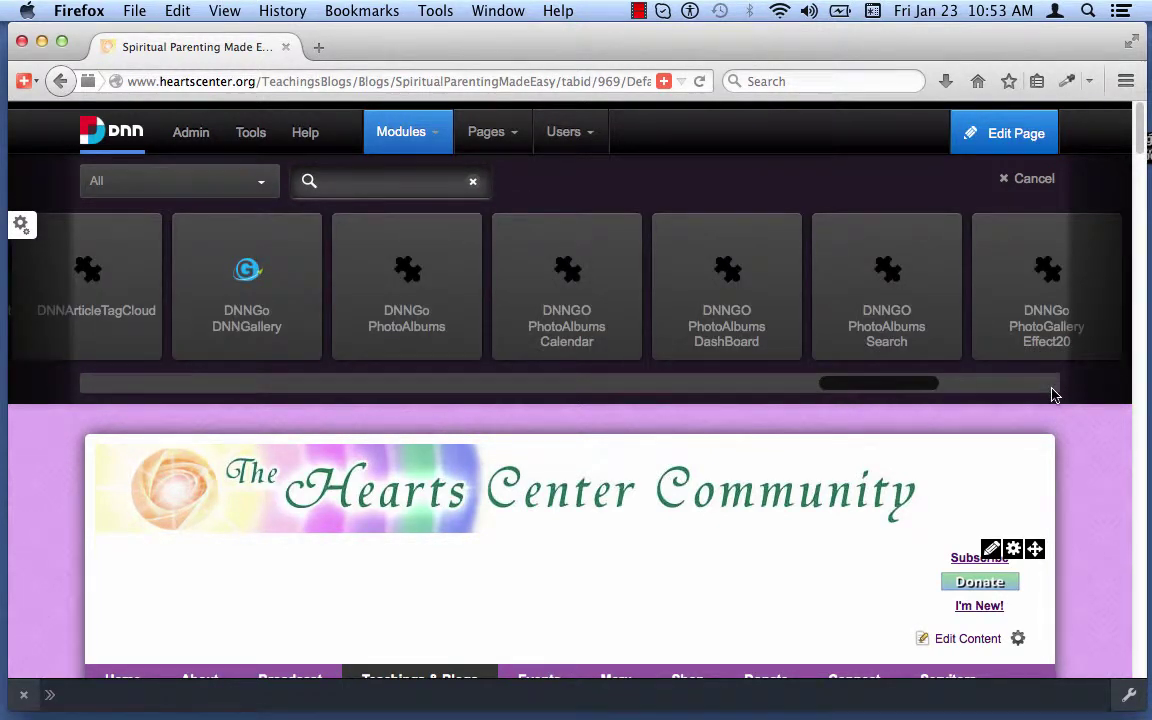
left_click_drag(895, 404, 1062, 388)
left_click_drag(885, 393, 998, 391)
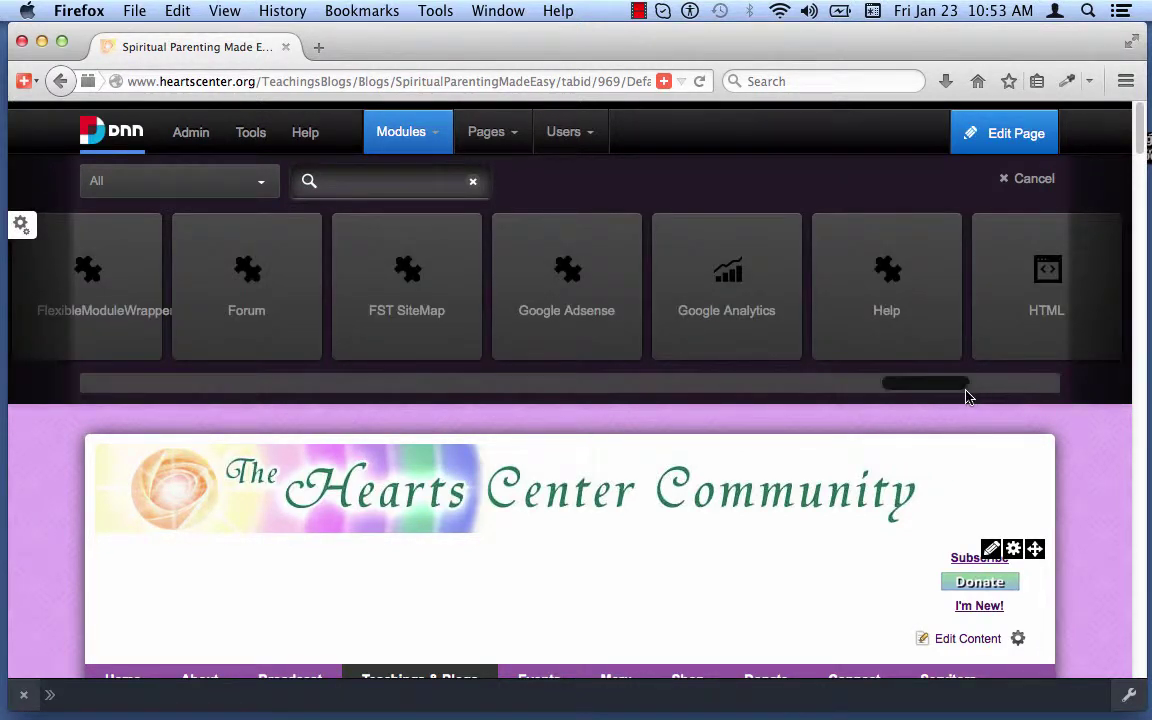
left_click_drag(890, 380, 935, 398)
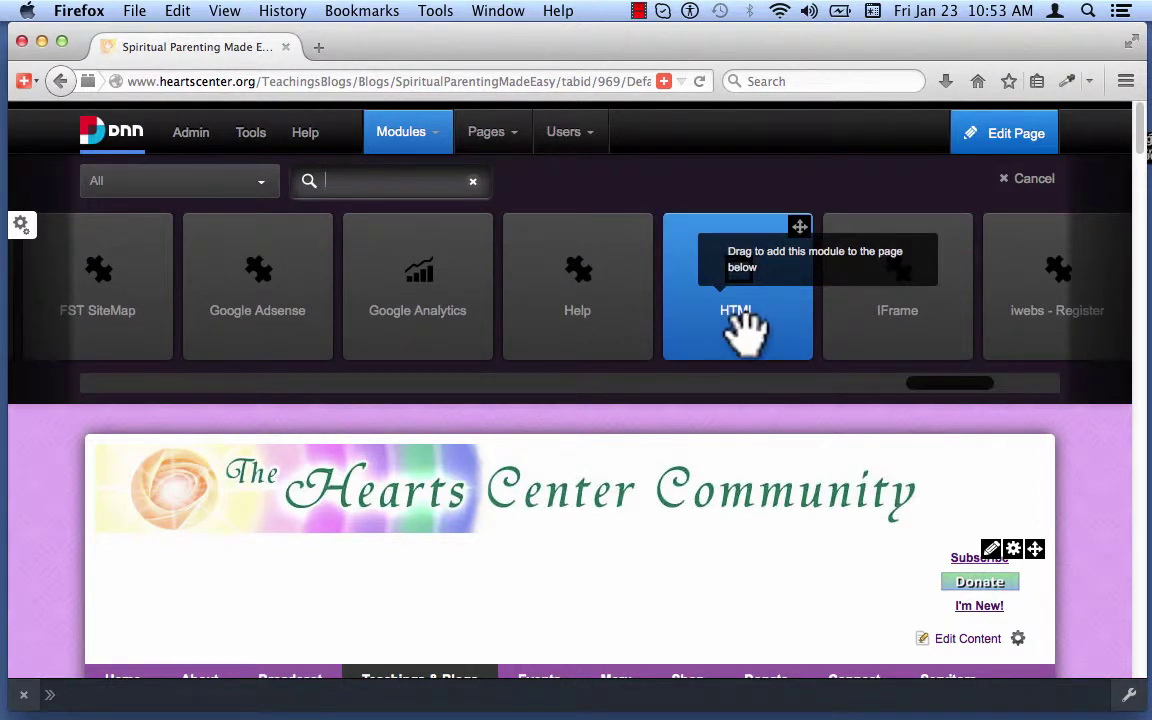
left_click(265, 186)
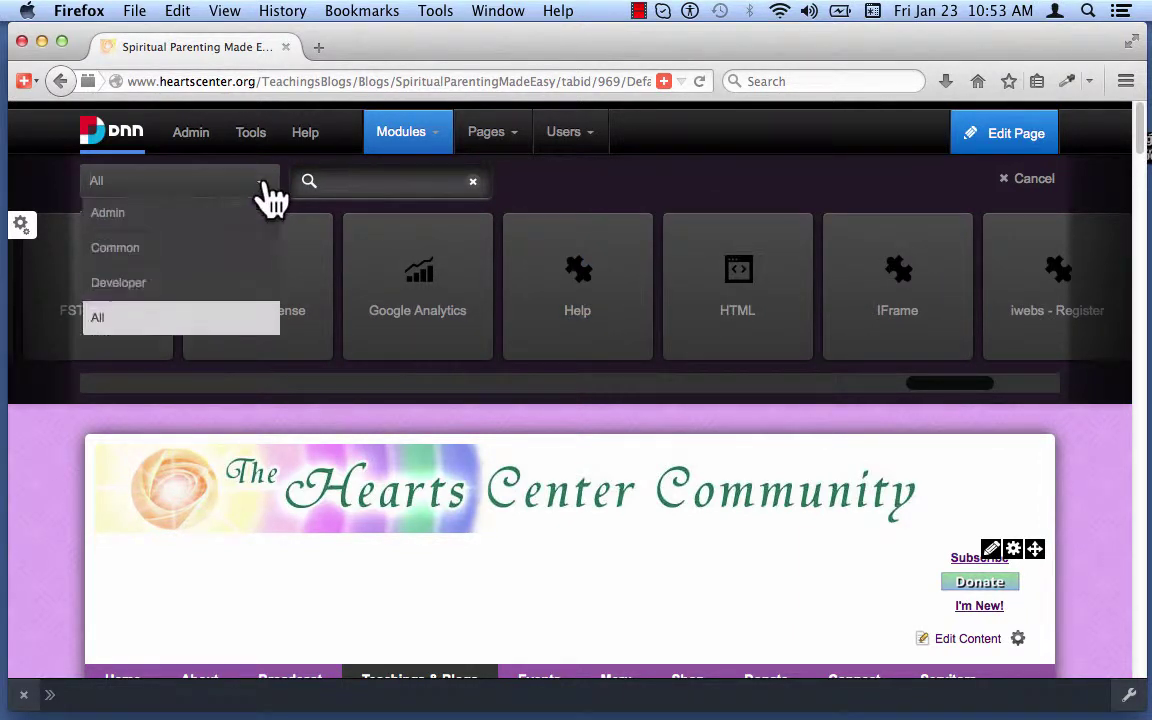
Filter the gallery to Common and add the HTML module to RowFive_Grid5_Pane.
left_click(224, 260)
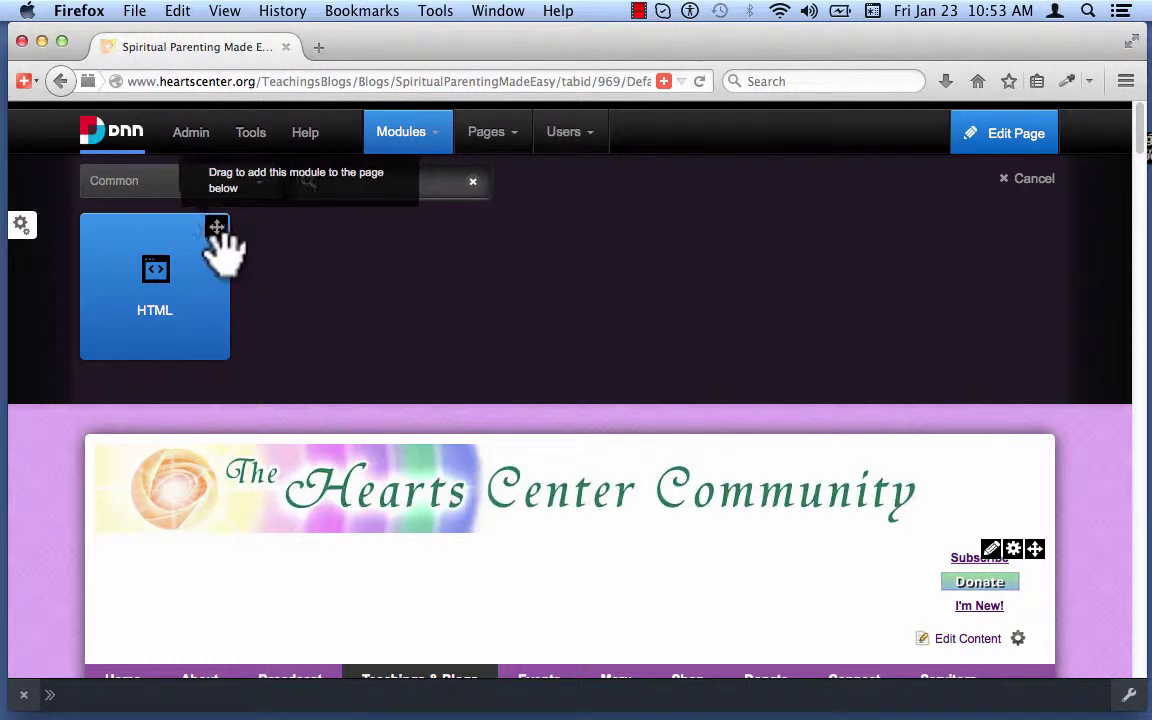
mouse_move(214, 232)
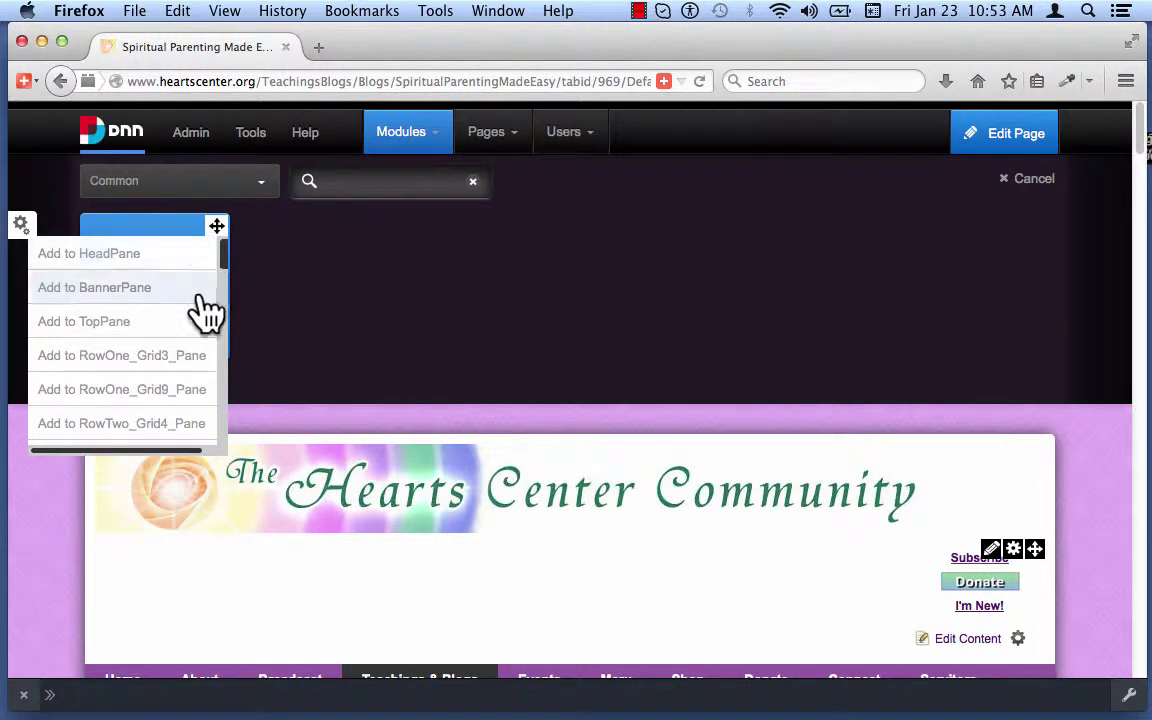
scroll(222, 357, "down", 3)
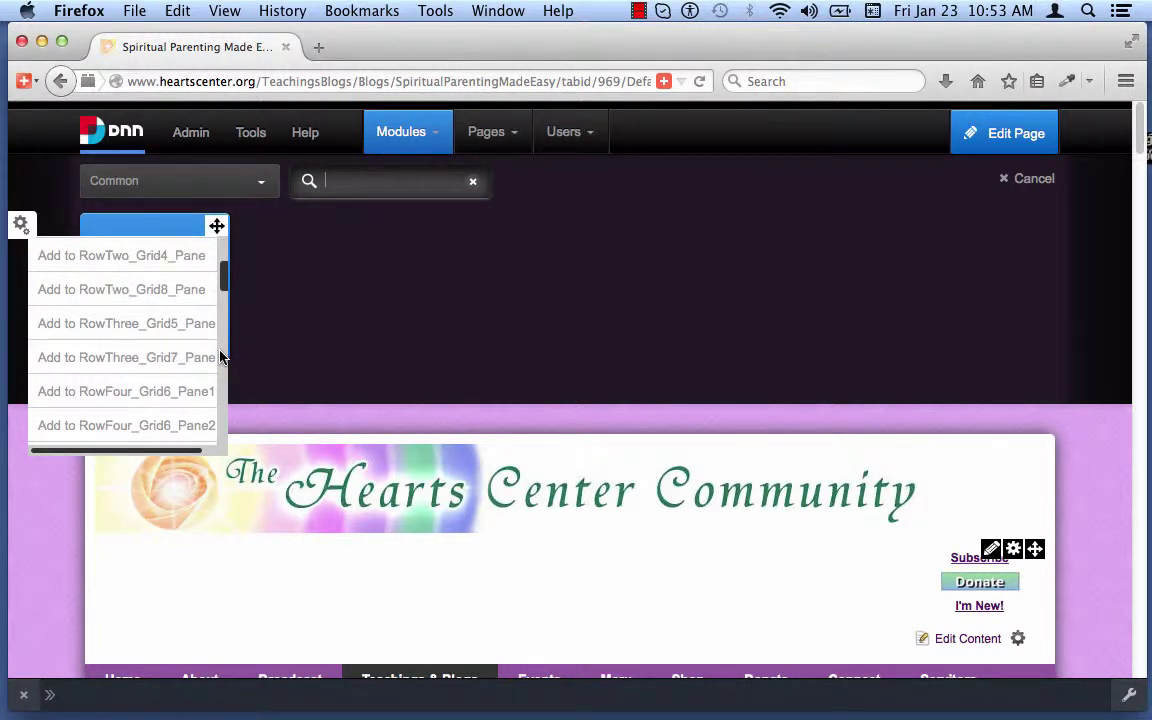
scroll(222, 357, "down", 3)
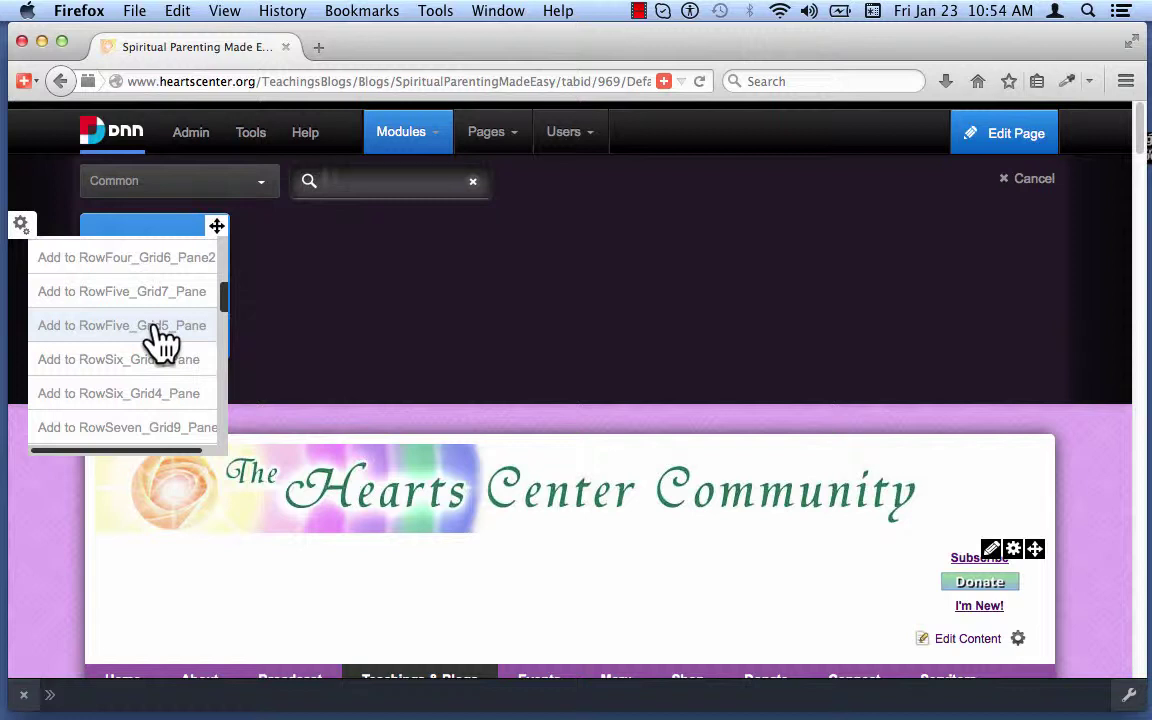
left_click(157, 333)
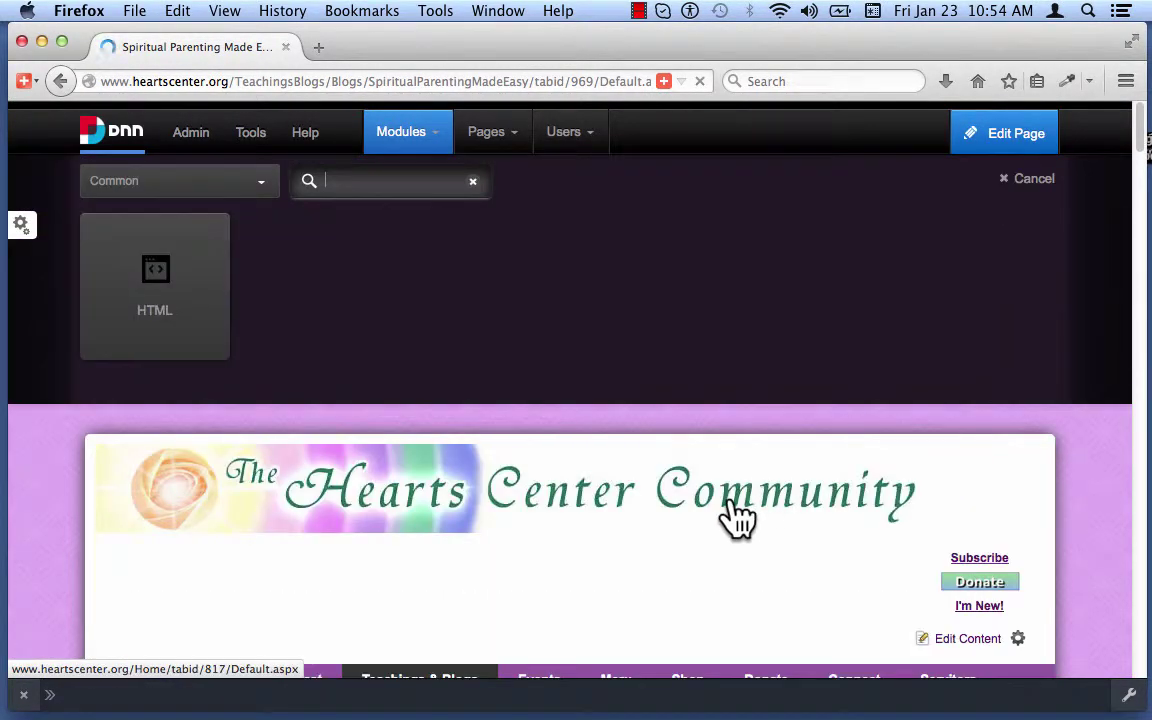
Cancel the Modules panel and move the new Text/HTML module to Top of its pane.
left_click(1033, 182)
scroll(1072, 481, "down", 3)
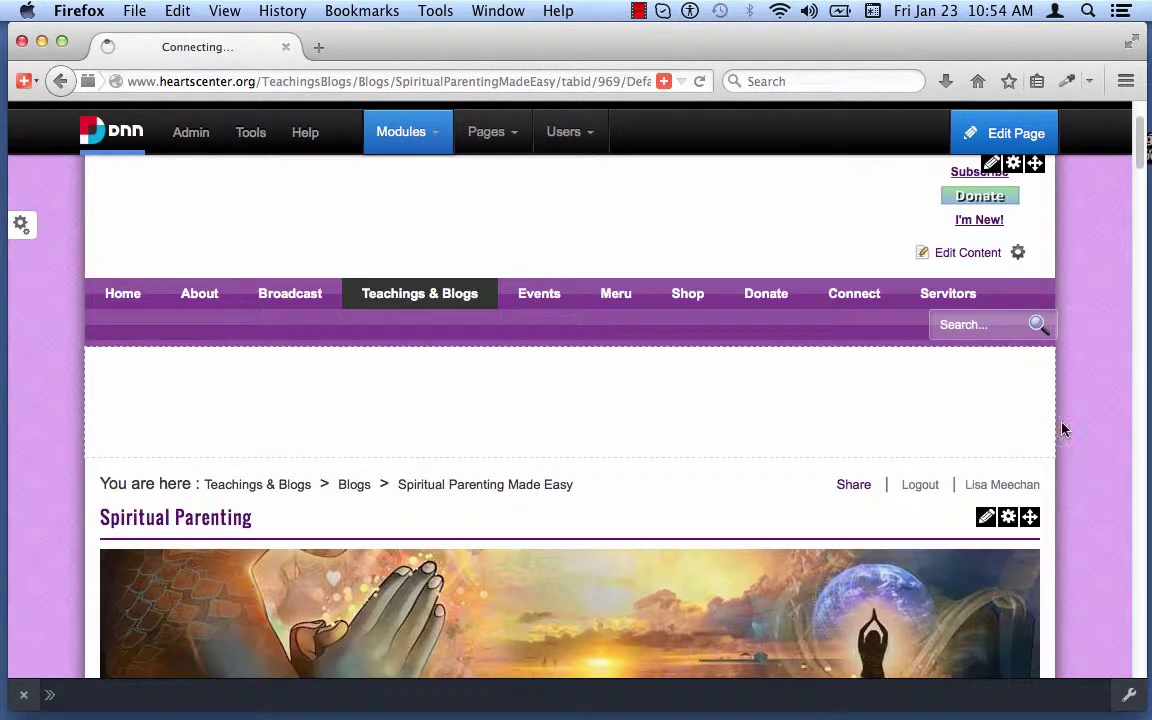
left_click_drag(1141, 150, 1131, 458)
mouse_move(678, 382)
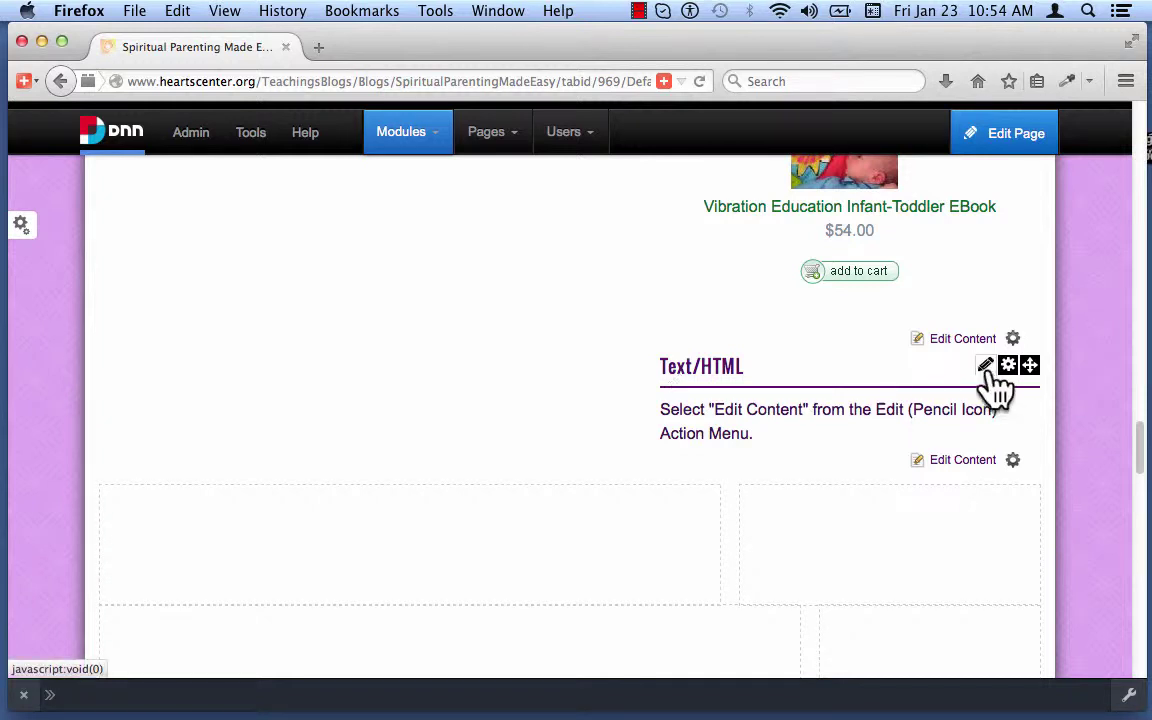
mouse_move(983, 368)
mouse_move(1030, 367)
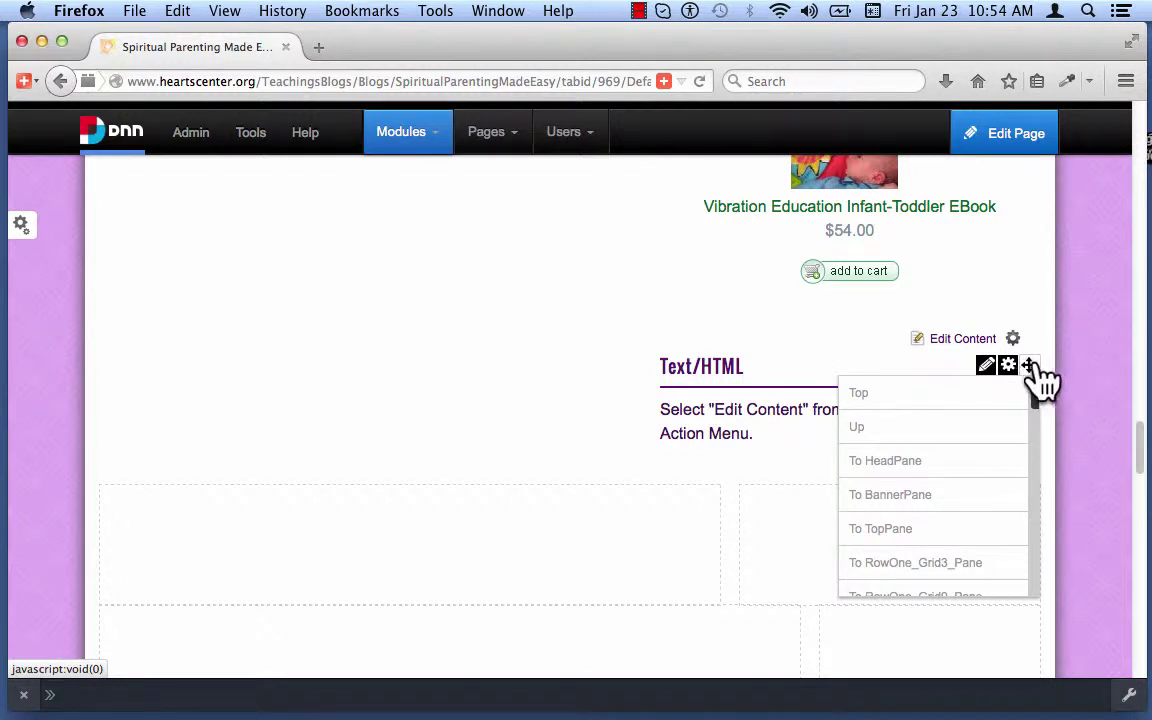
left_click(957, 408)
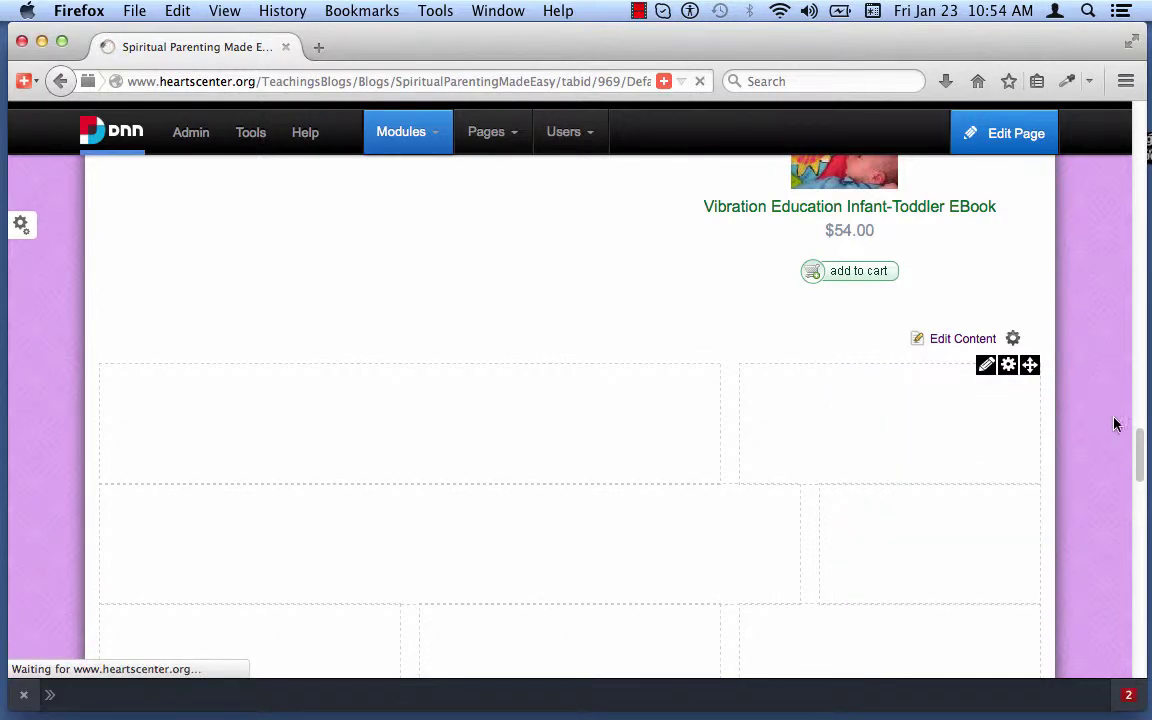
left_click_drag(1140, 465, 1141, 383)
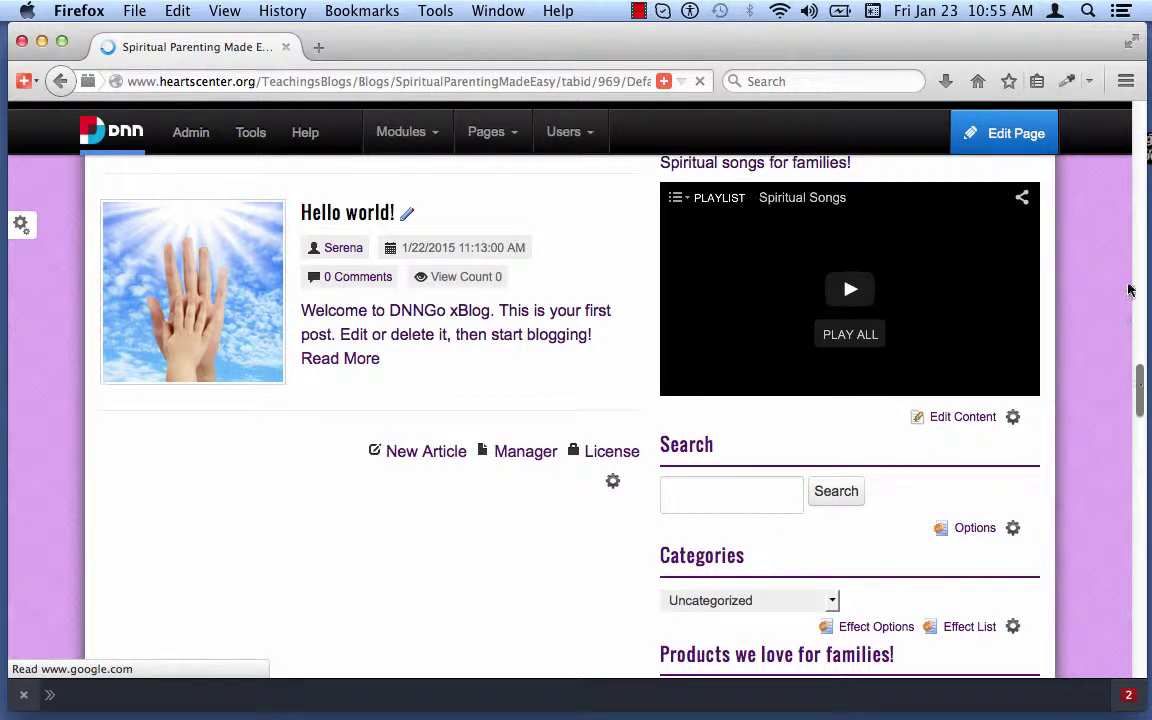
scroll(1139, 368, "up", 10)
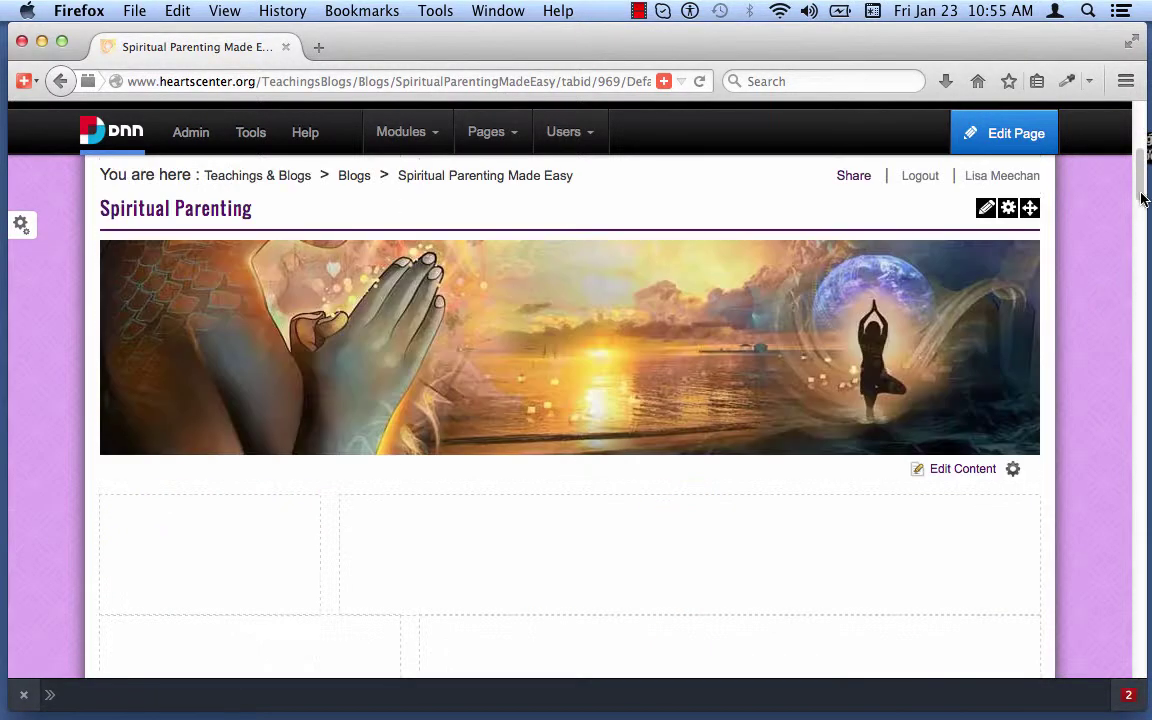
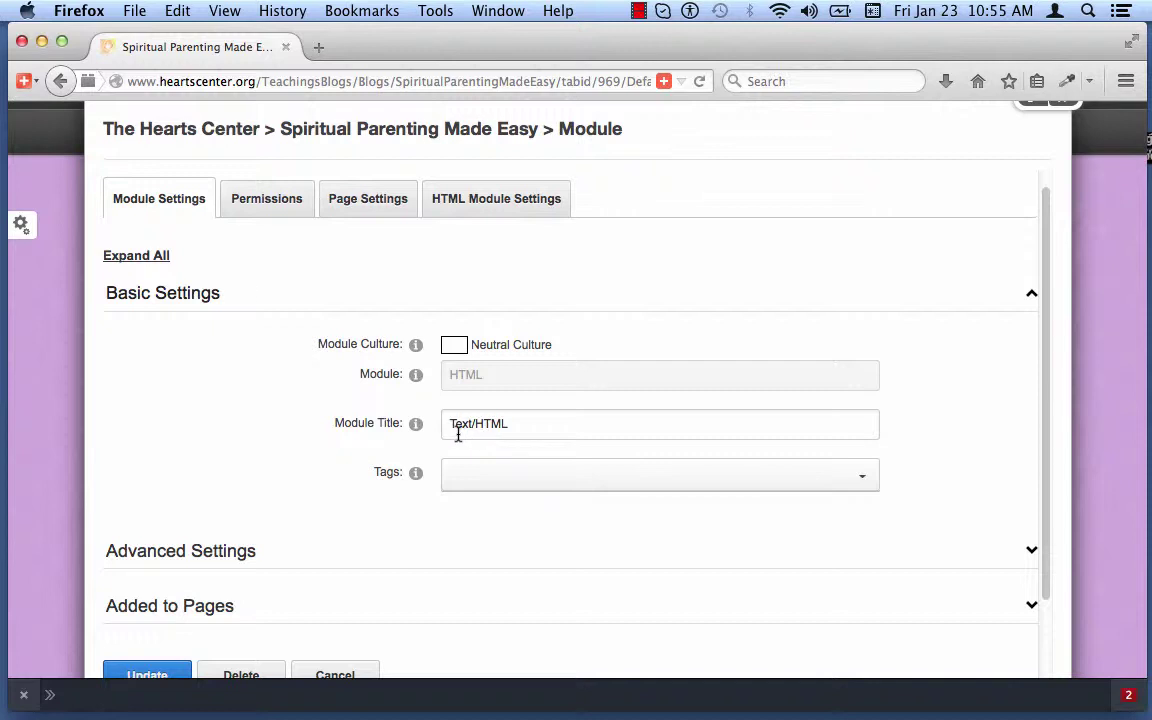
Change the module title from Text/HTML to 'About' plus her first name and save the settings.
left_click_drag(522, 424, 422, 424)
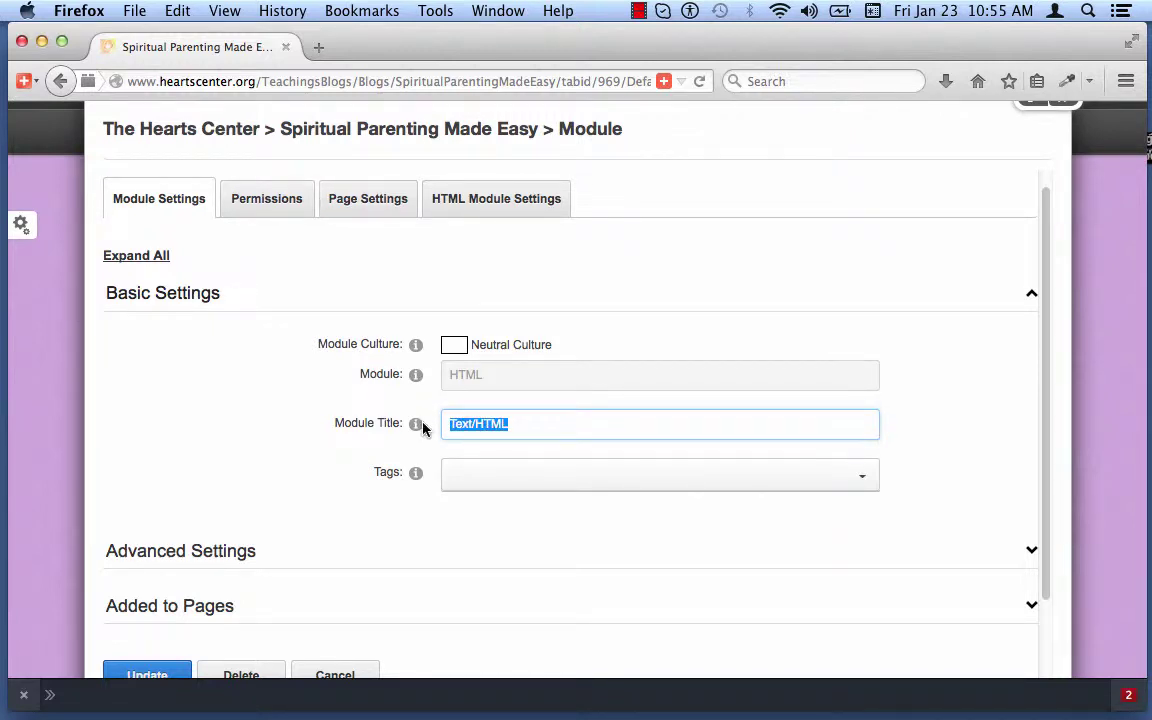
type("Abo")
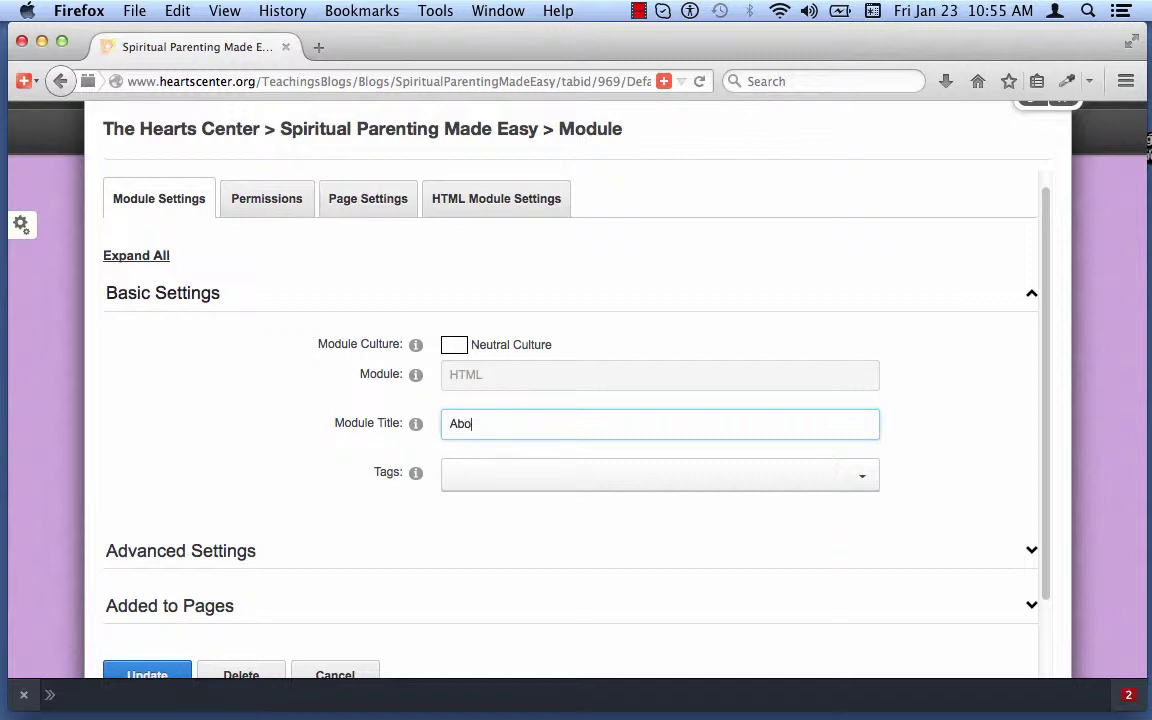
type("ut Serena")
scroll(692, 470, "down", 1)
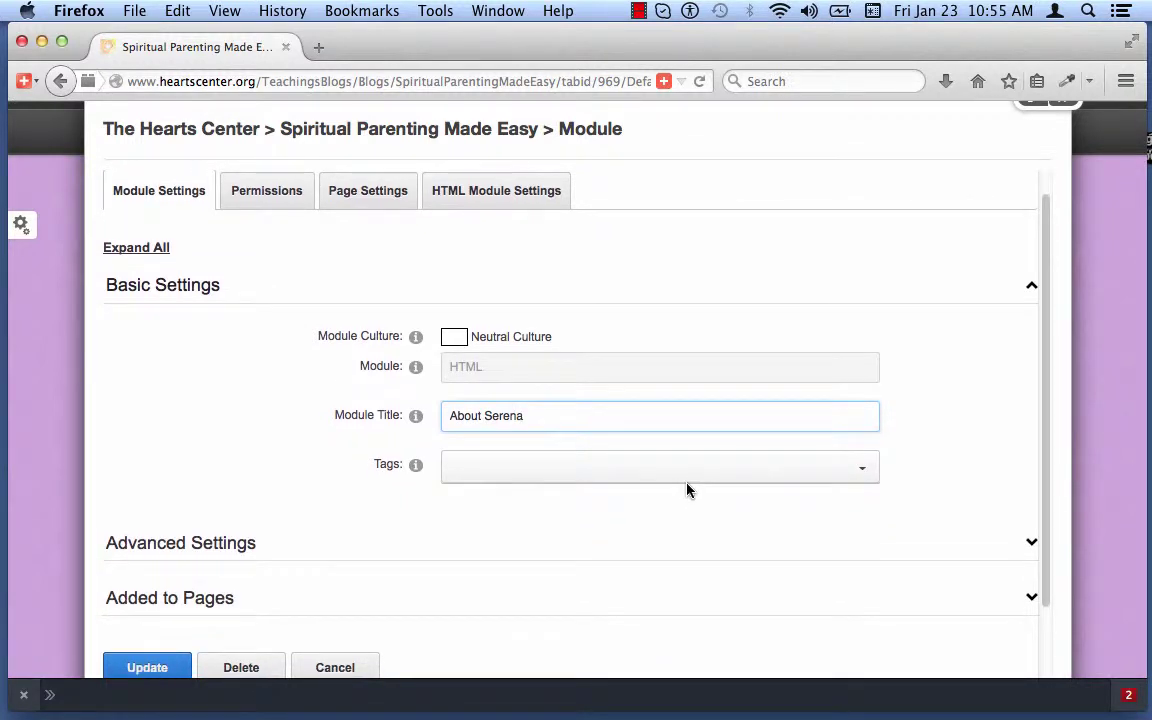
scroll(689, 495, "down", 3)
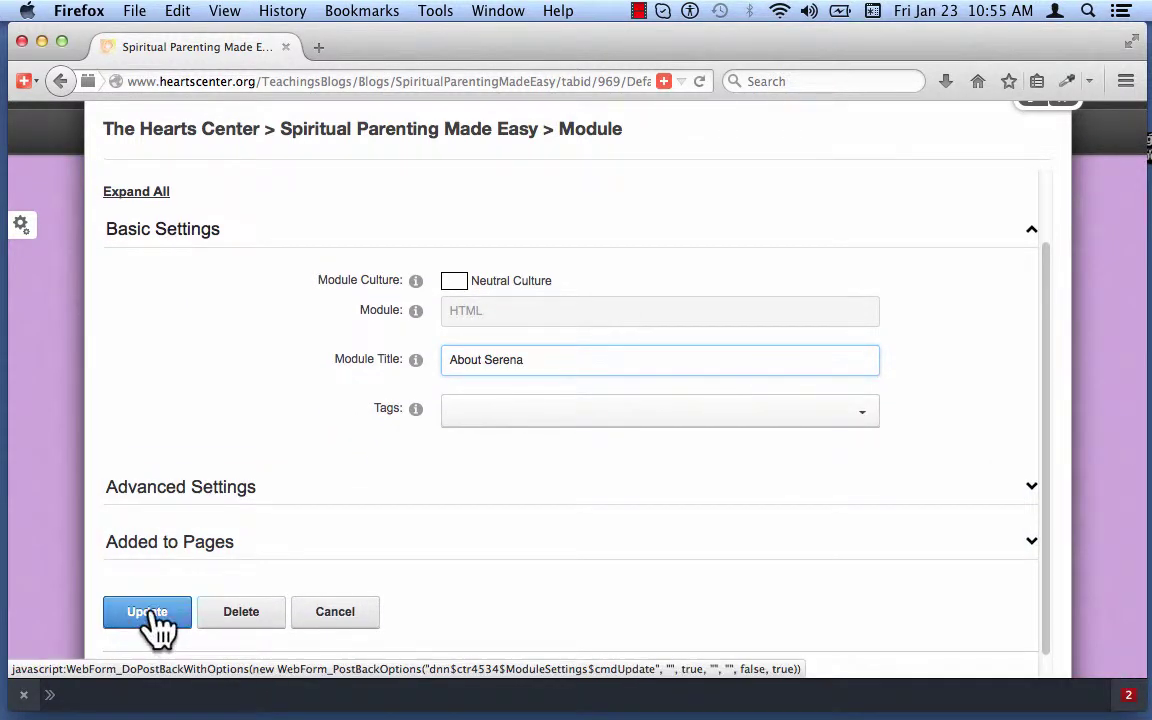
left_click(147, 617)
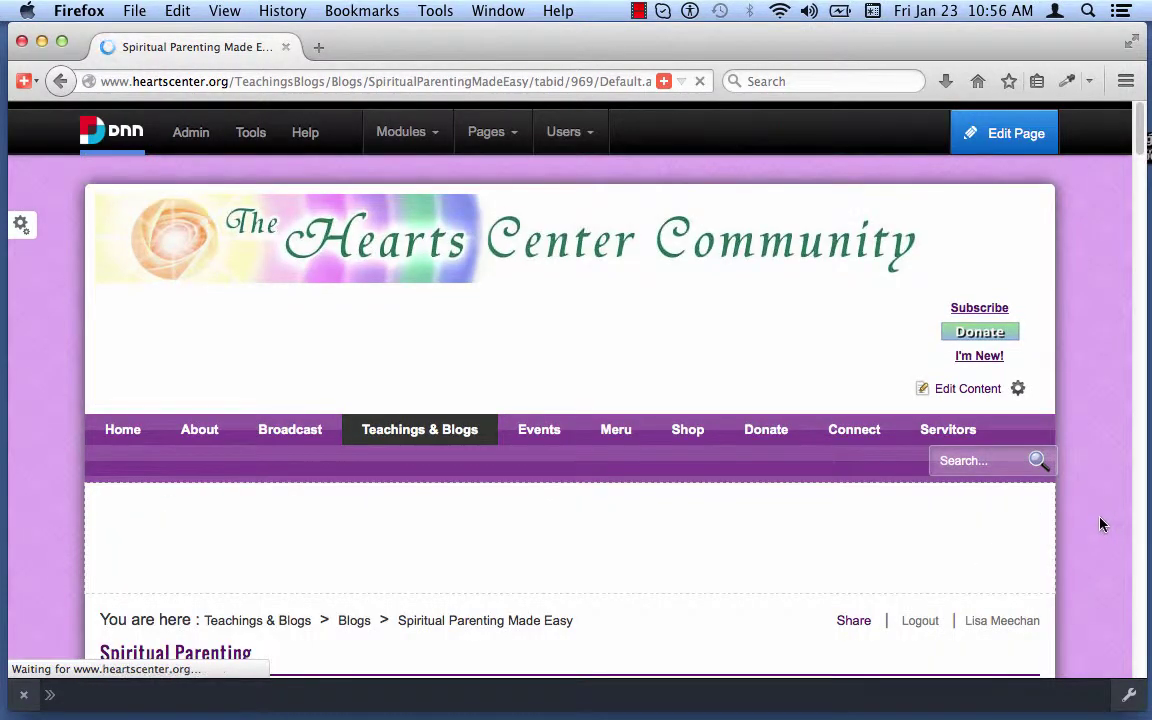
Scroll the reloaded Spiritual Parenting Made Easy page down to the newly titled About module.
scroll(1100, 524, "down", 2)
scroll(1100, 524, "down", 5)
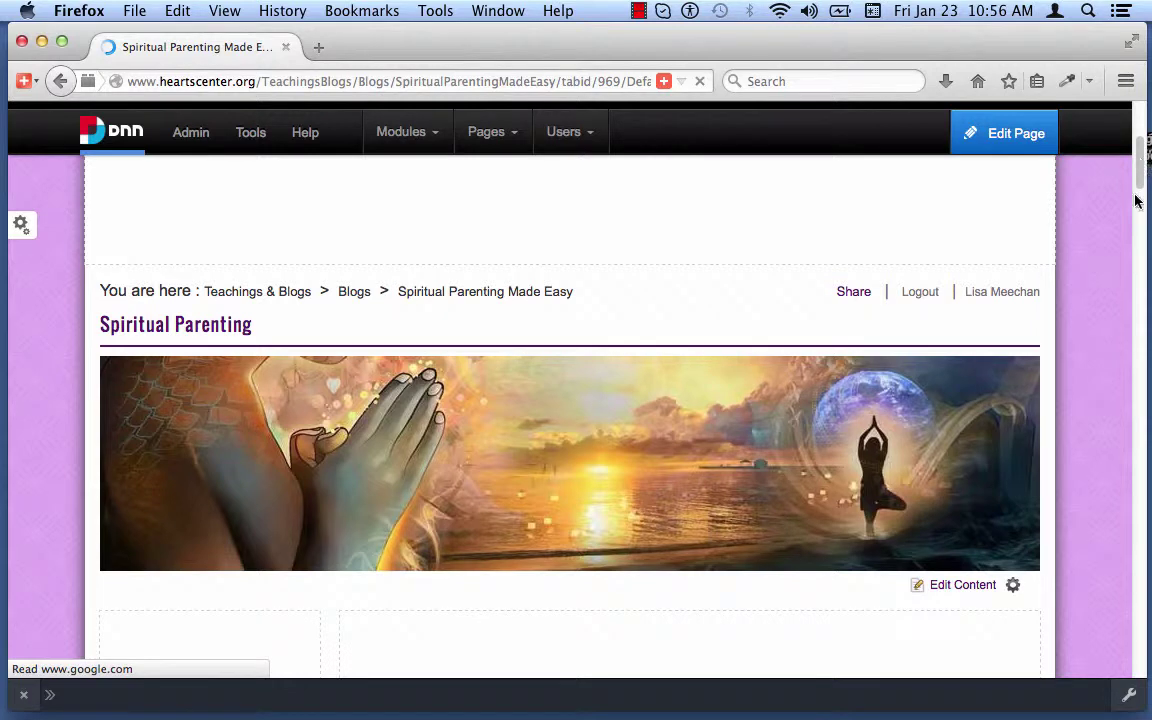
scroll(1140, 200, "down", 5)
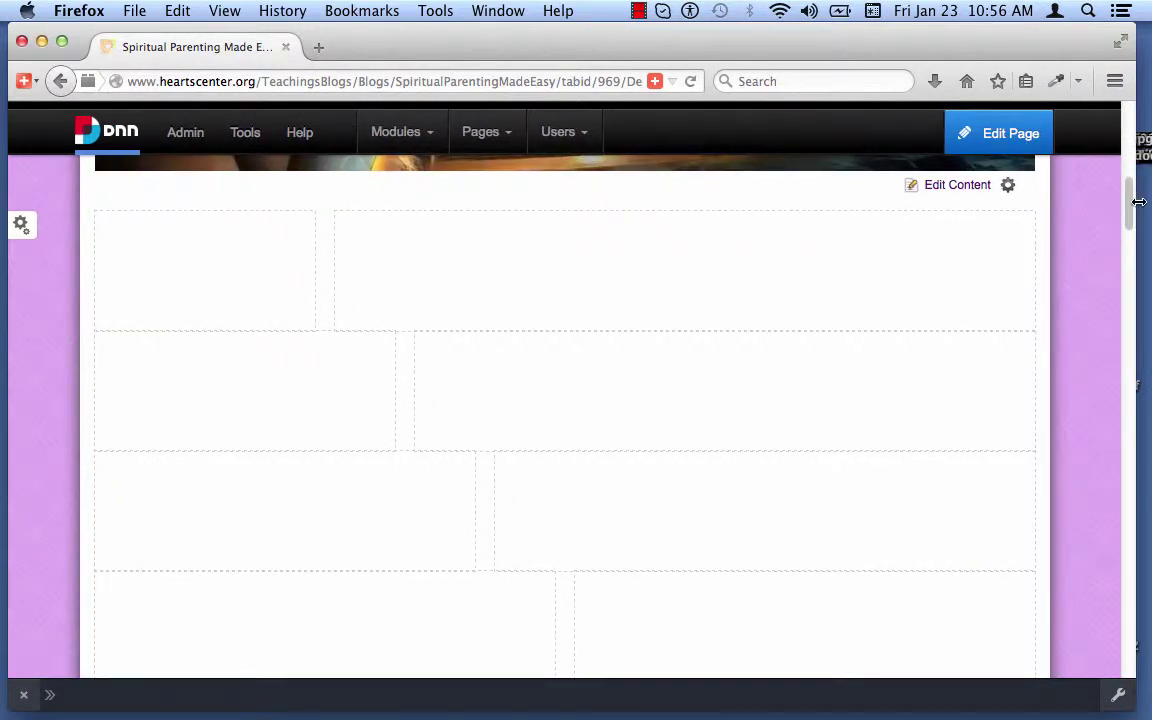
left_click_drag(1130, 203, 1134, 252)
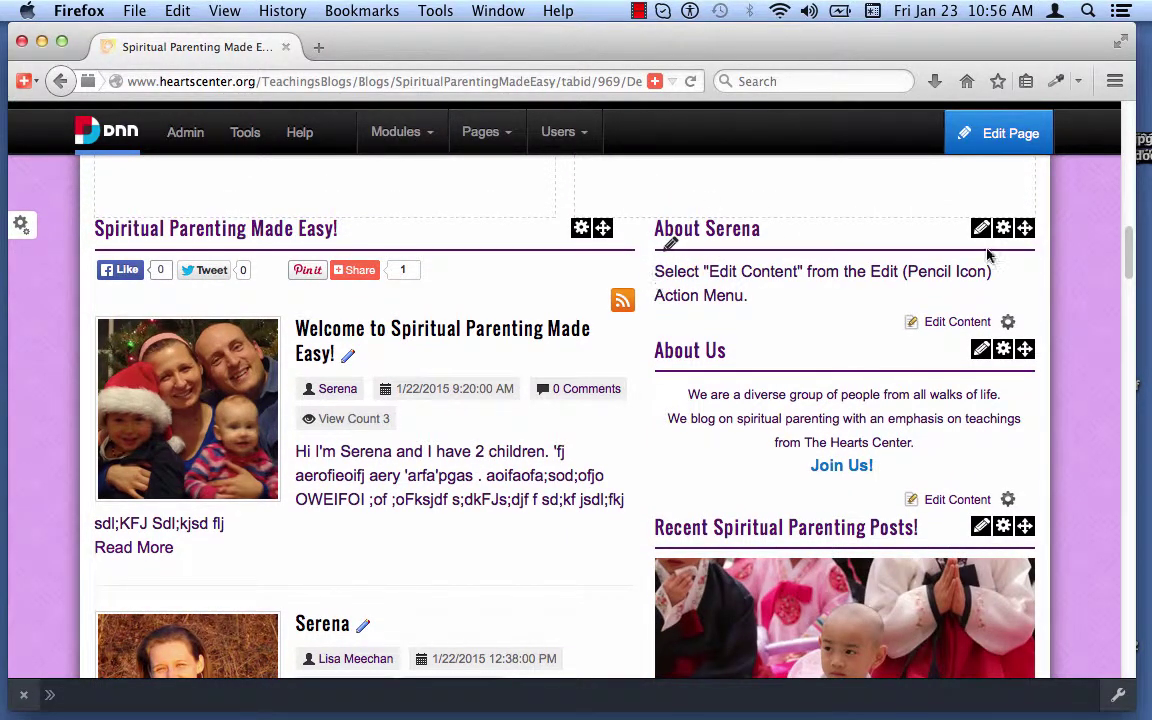
mouse_move(1008, 234)
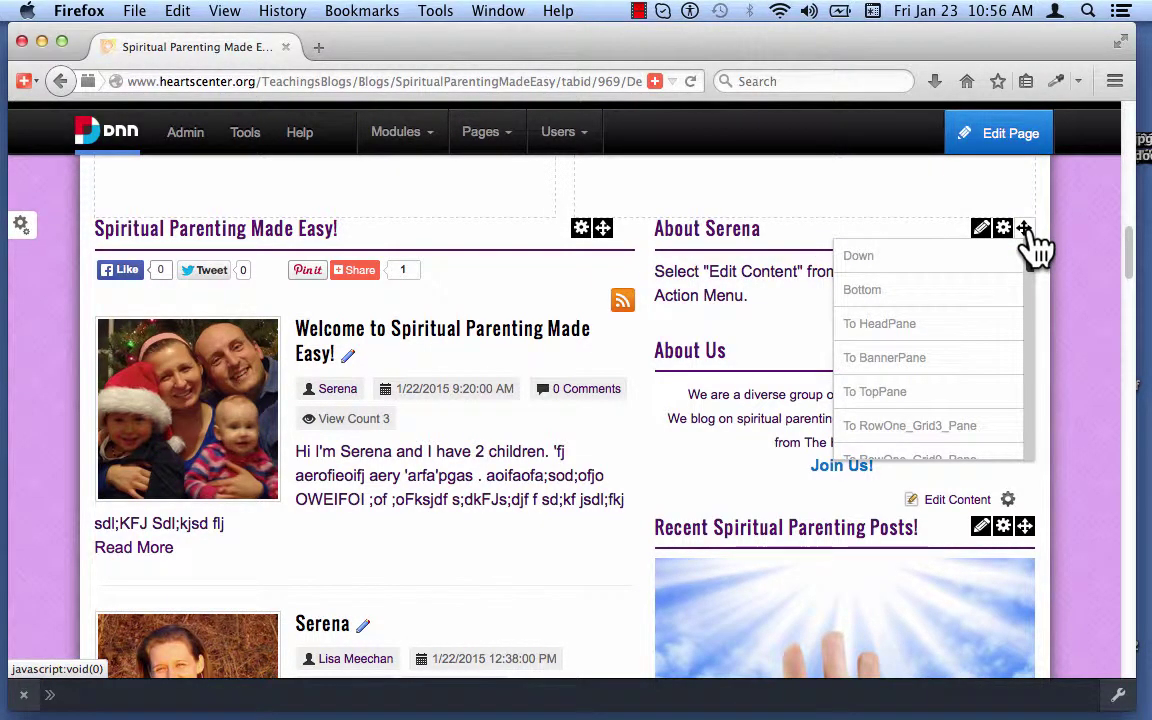
triple_click(1032, 315)
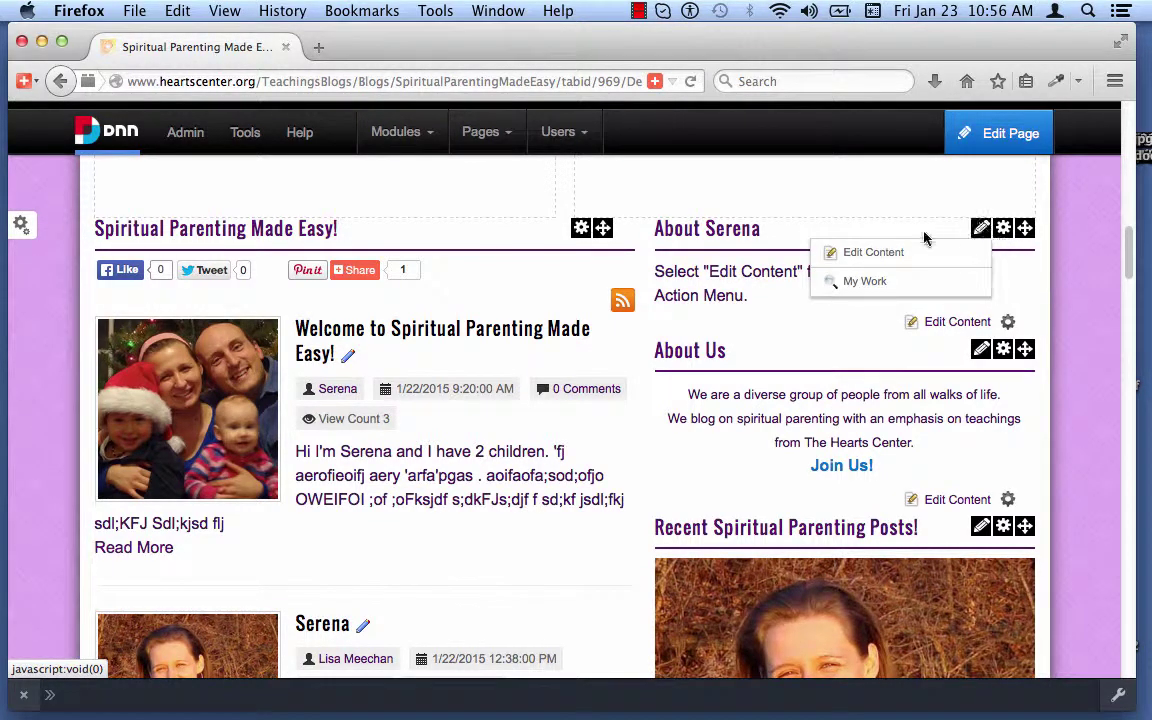
Replace the placeholder with her bio as a mother of two, ending 'Please email her', then select it.
left_click(873, 253)
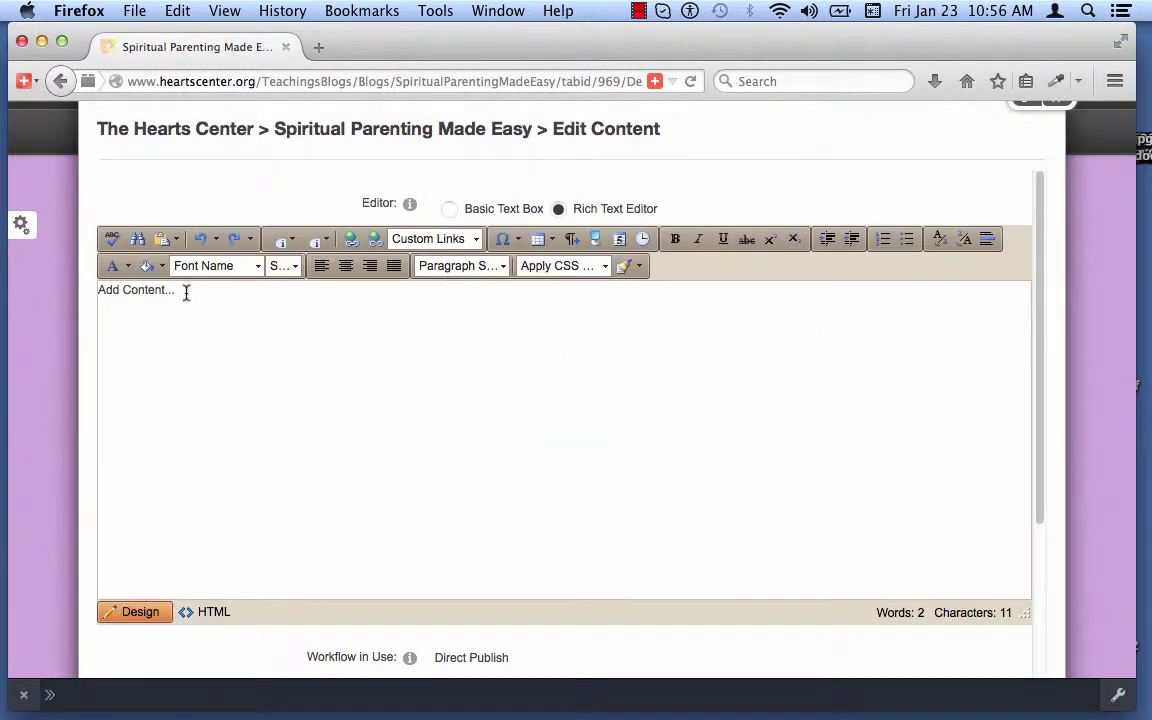
left_click_drag(176, 290, 87, 297)
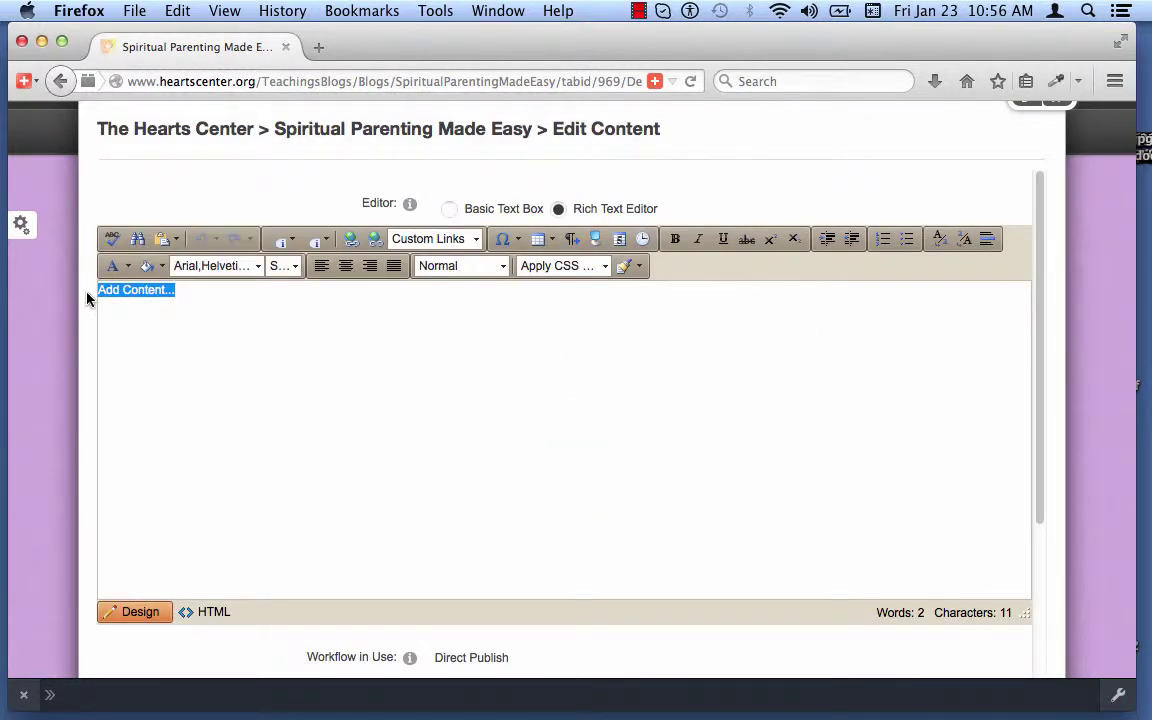
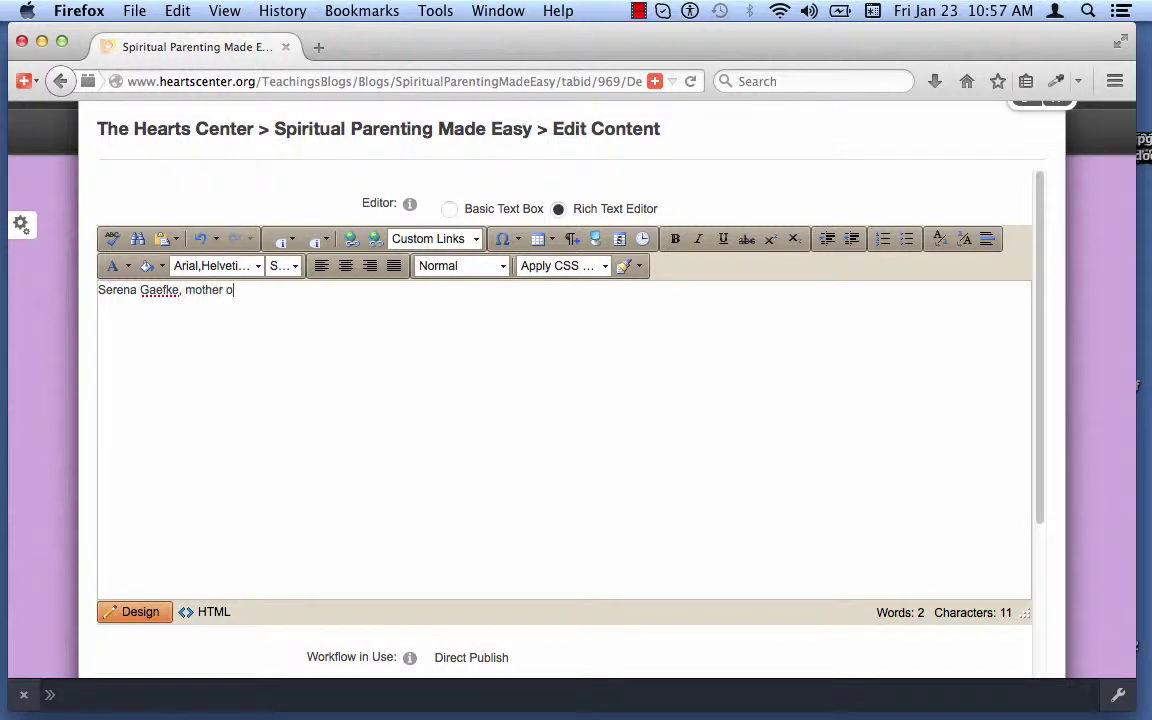
type("f two children, a boy ")
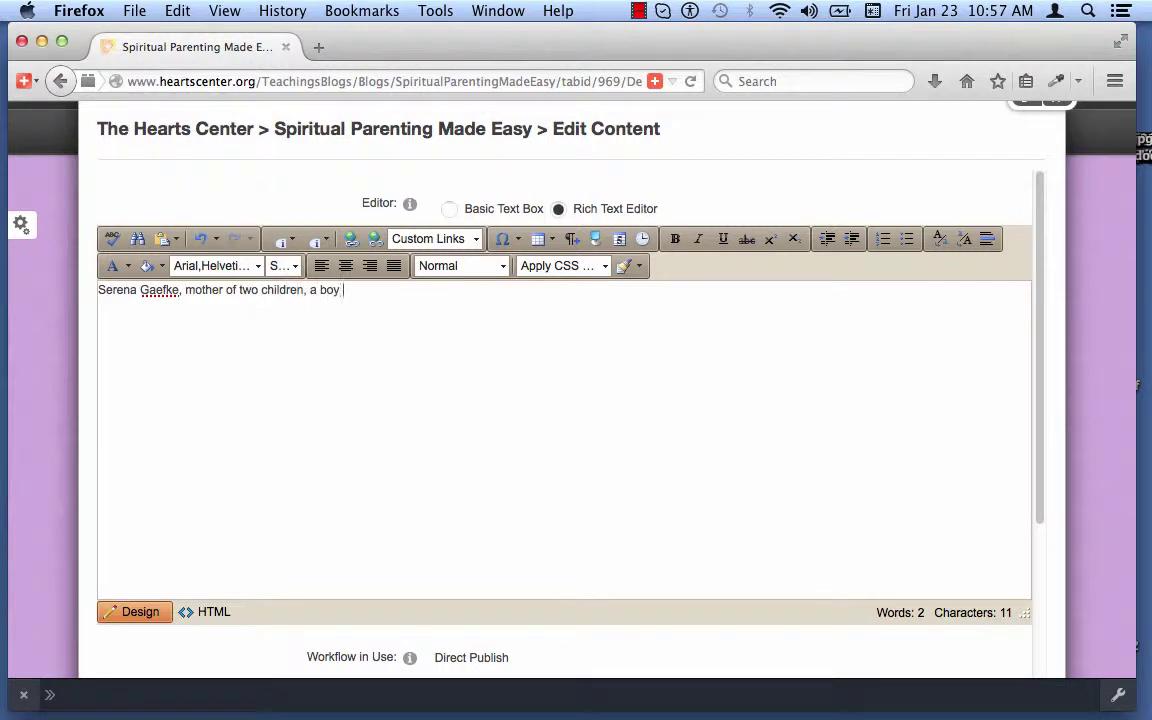
type("and a girl, lives in ")
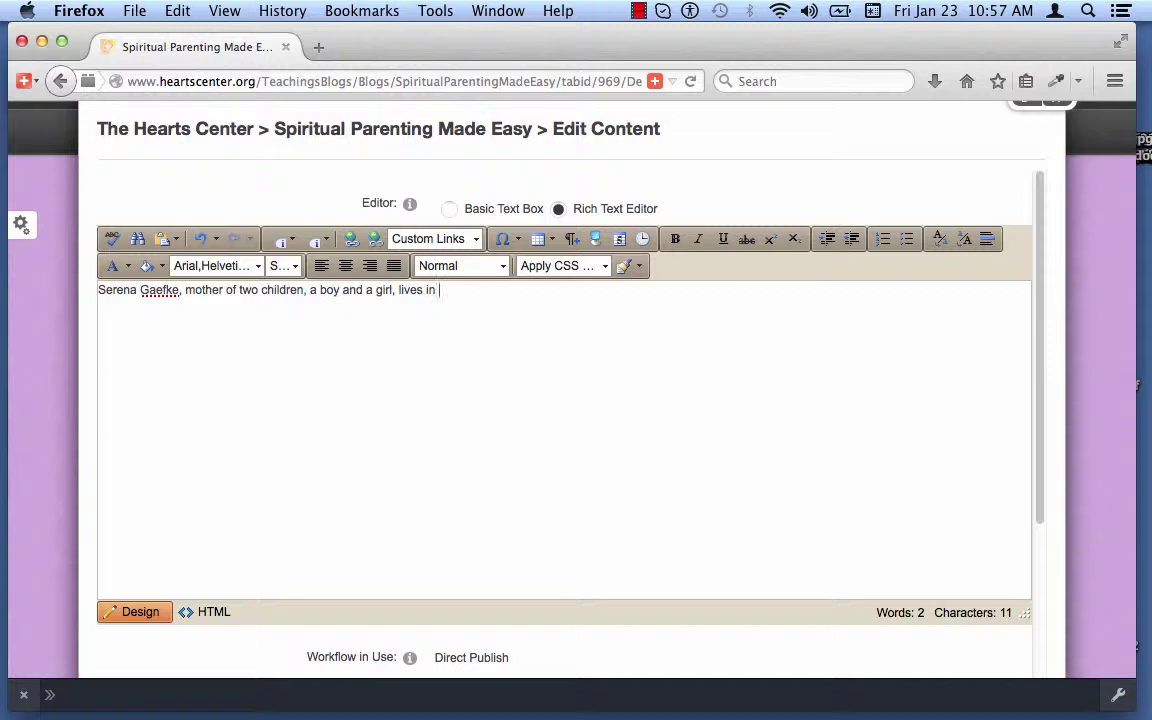
type("Pitsburg with her l")
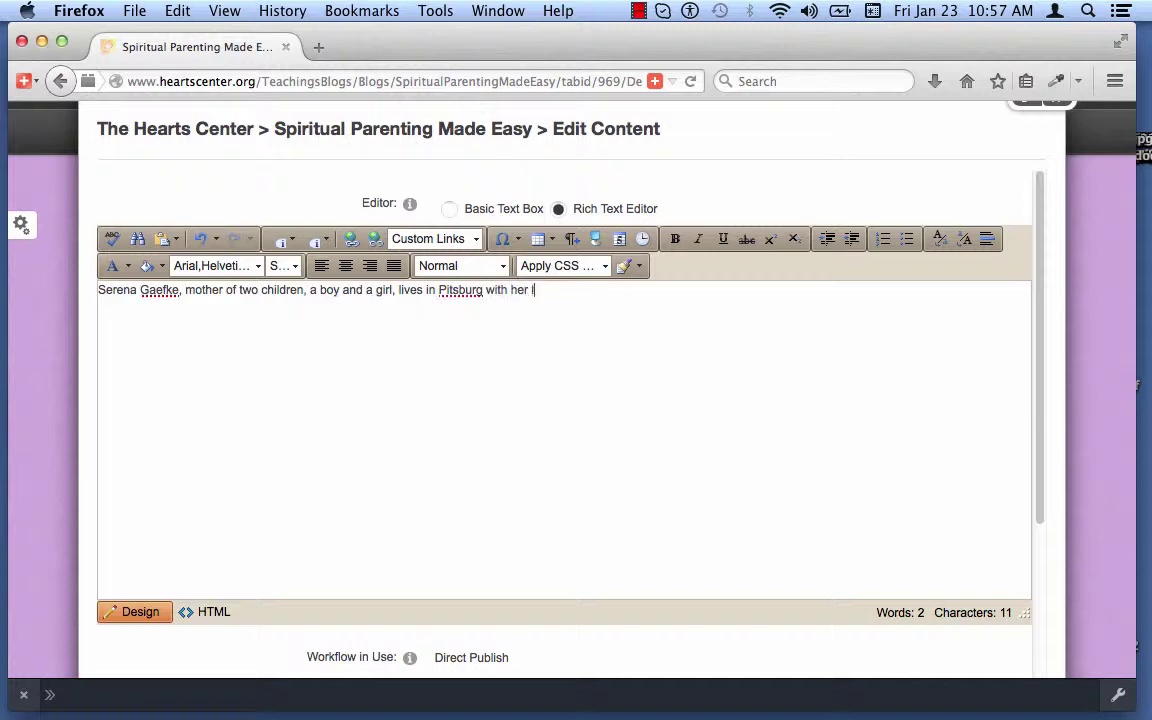
type("oving husband")
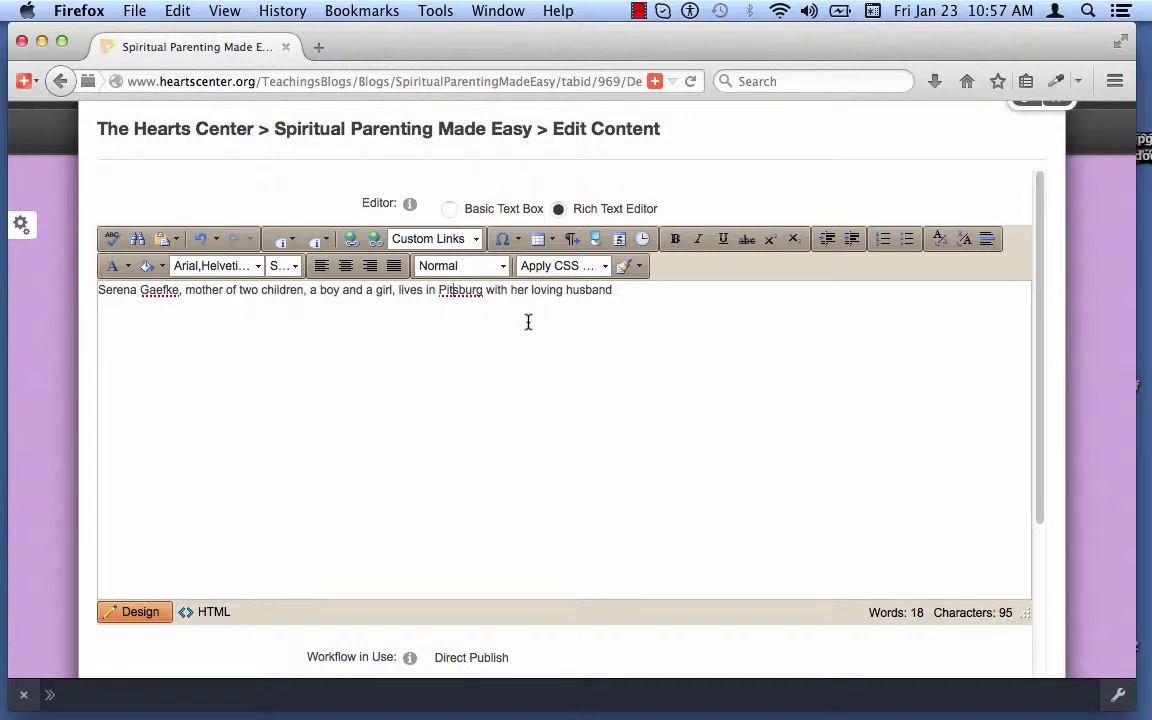
type("th her loving husband. ")
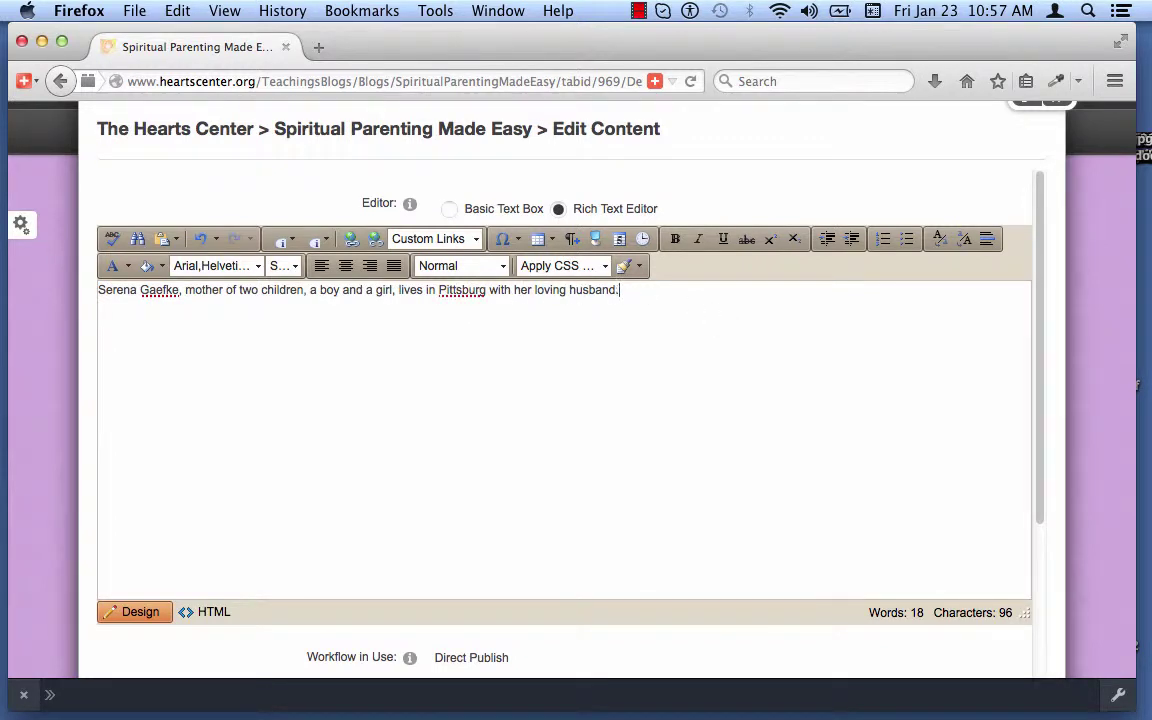
type("Serena writes about")
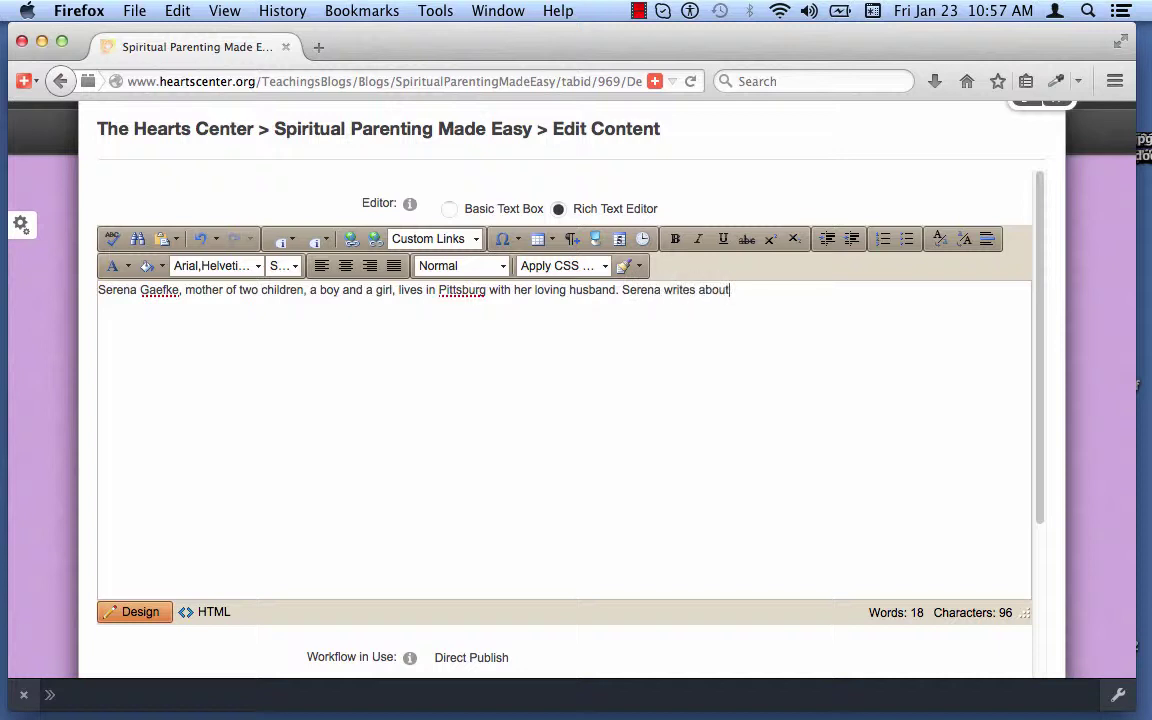
type(" spiritual parenting")
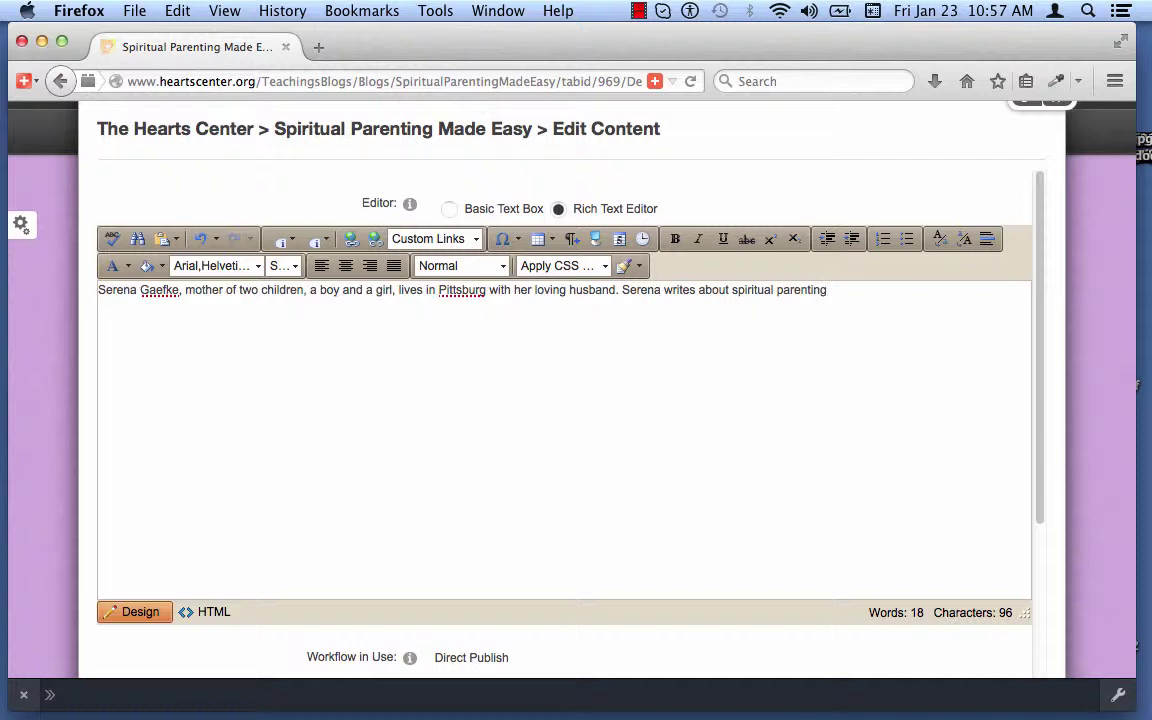
type(".  Please email her at _________")
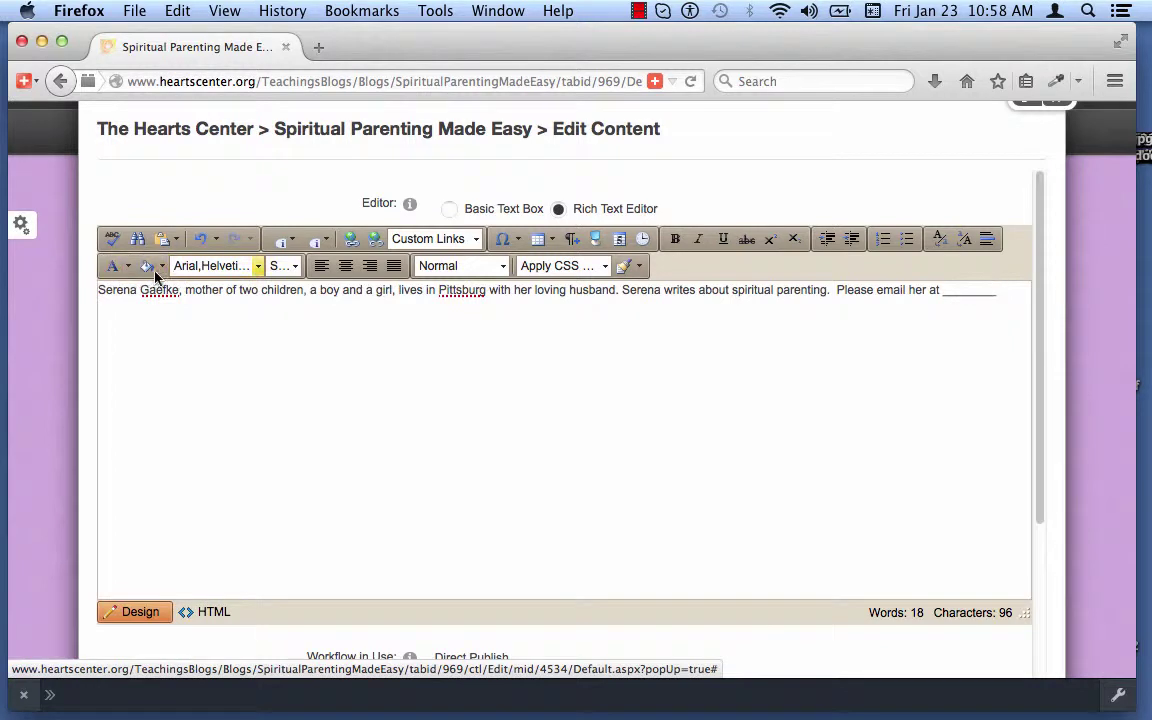
left_click(375, 347)
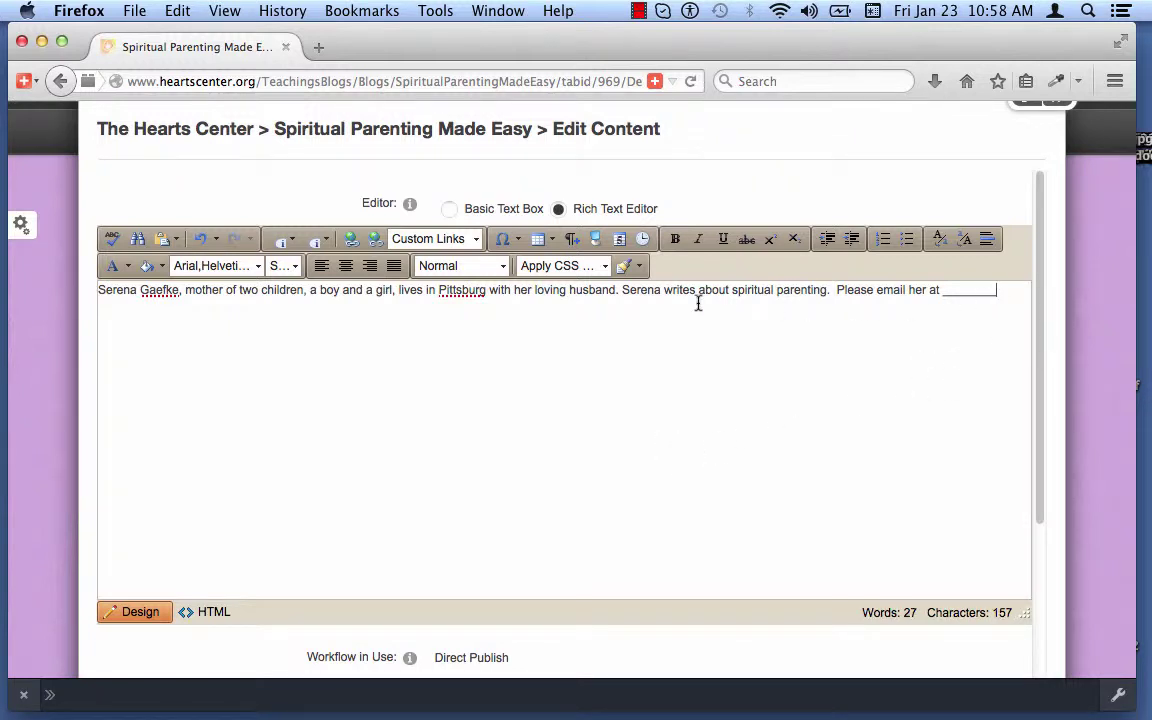
left_click_drag(997, 290, 59, 290)
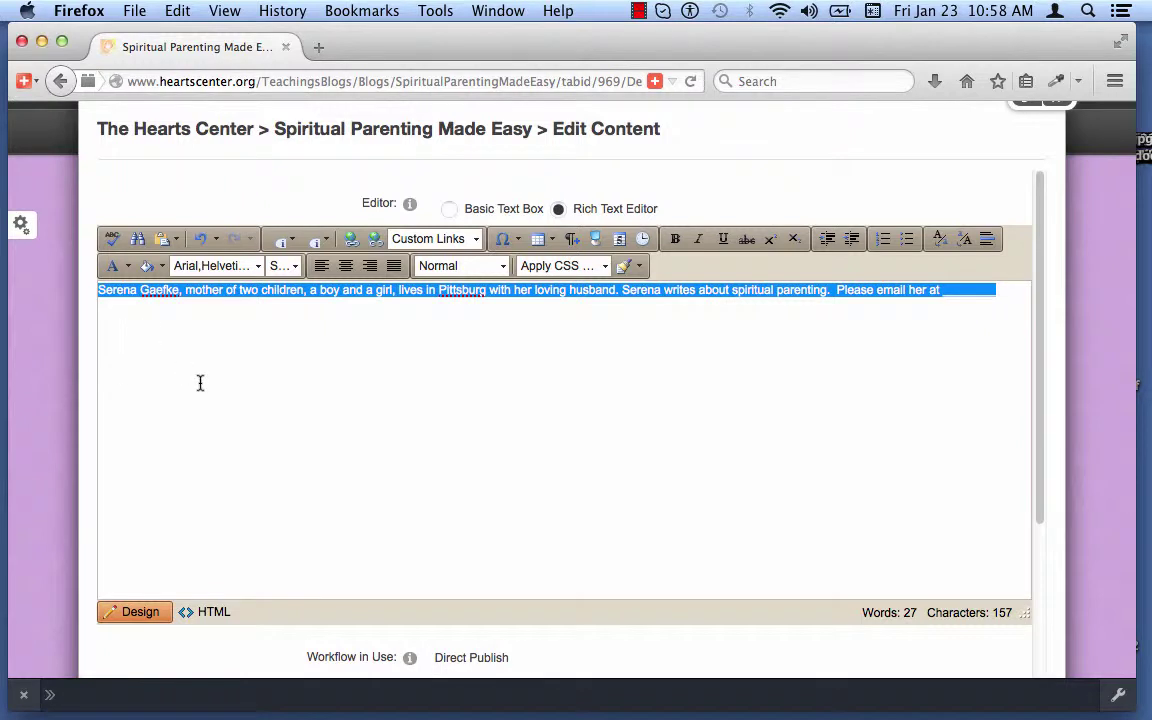
Apply font size 2 to the whole bio paragraph.
left_click(295, 266)
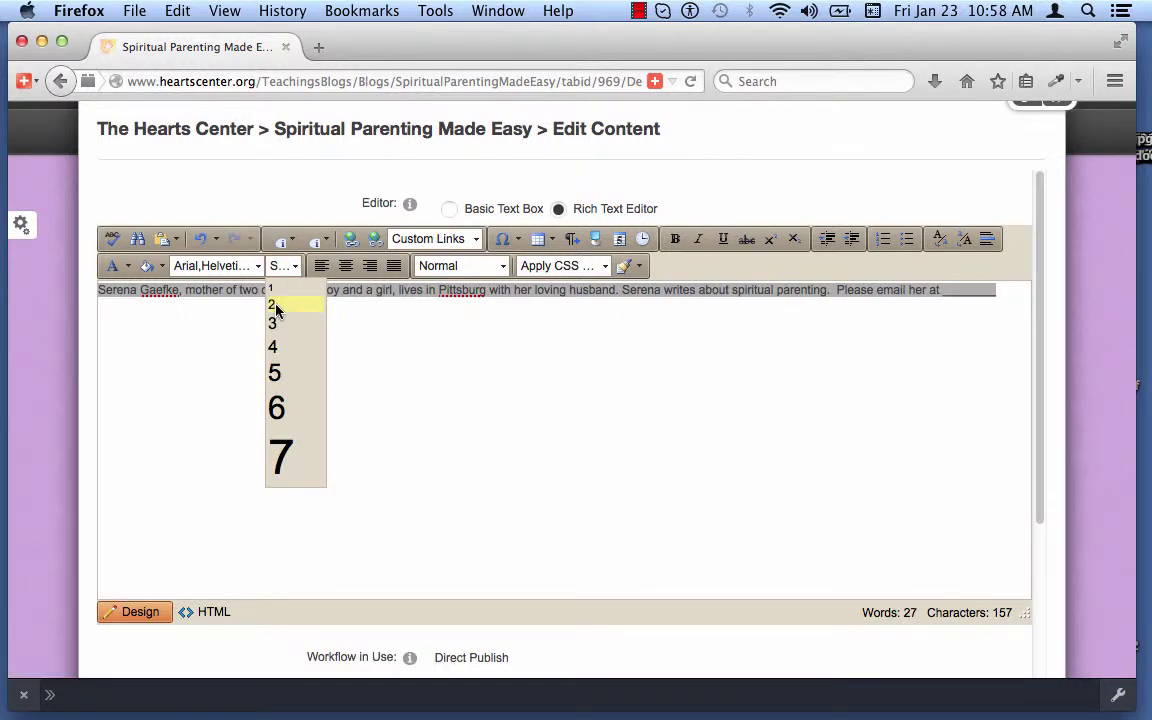
left_click(276, 303)
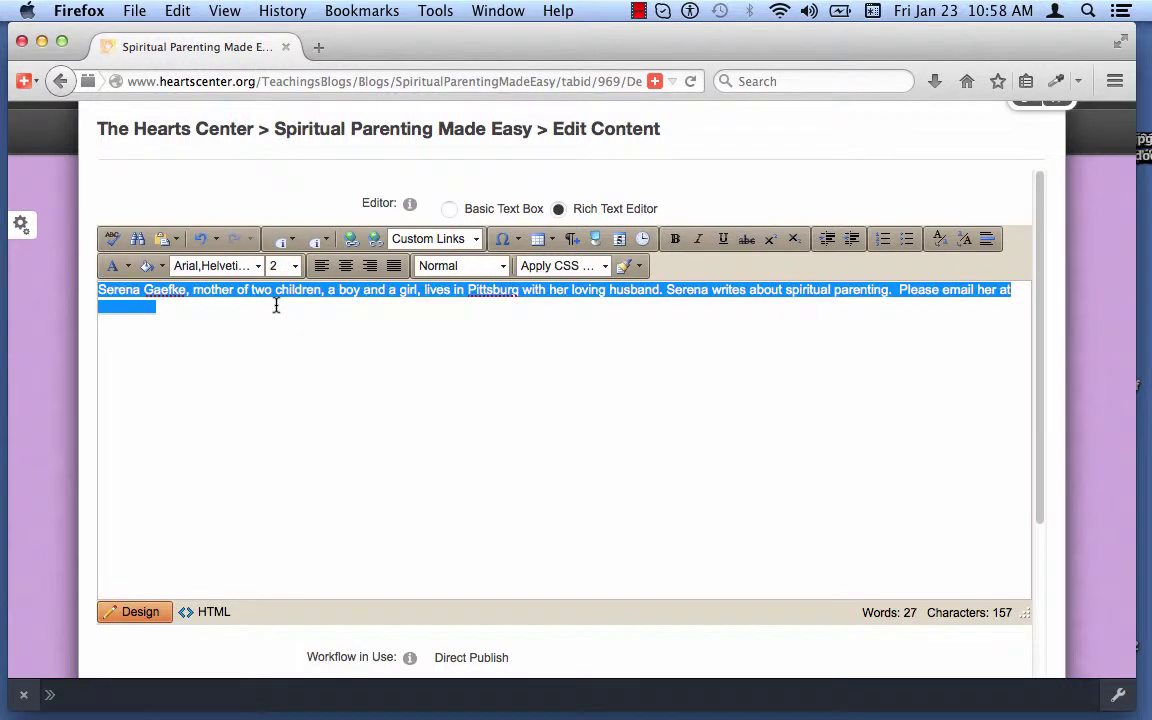
left_click(274, 381)
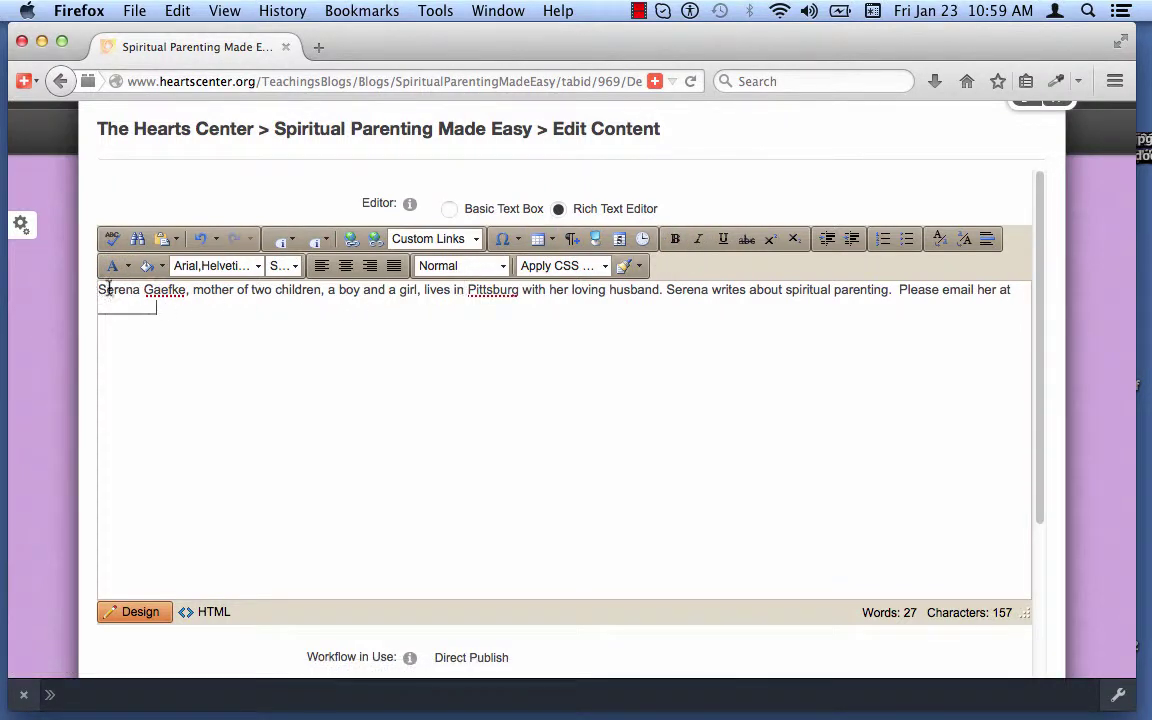
Make her full name at the start of the bio bold.
left_click_drag(107, 289, 185, 289)
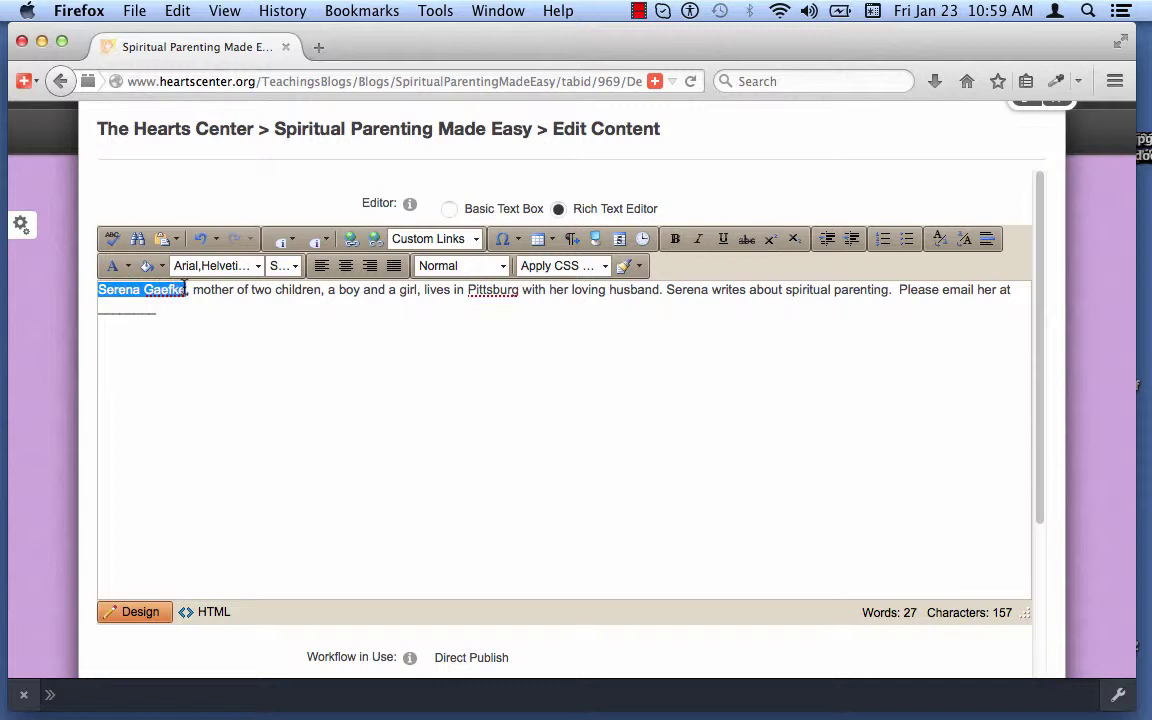
left_click(674, 239)
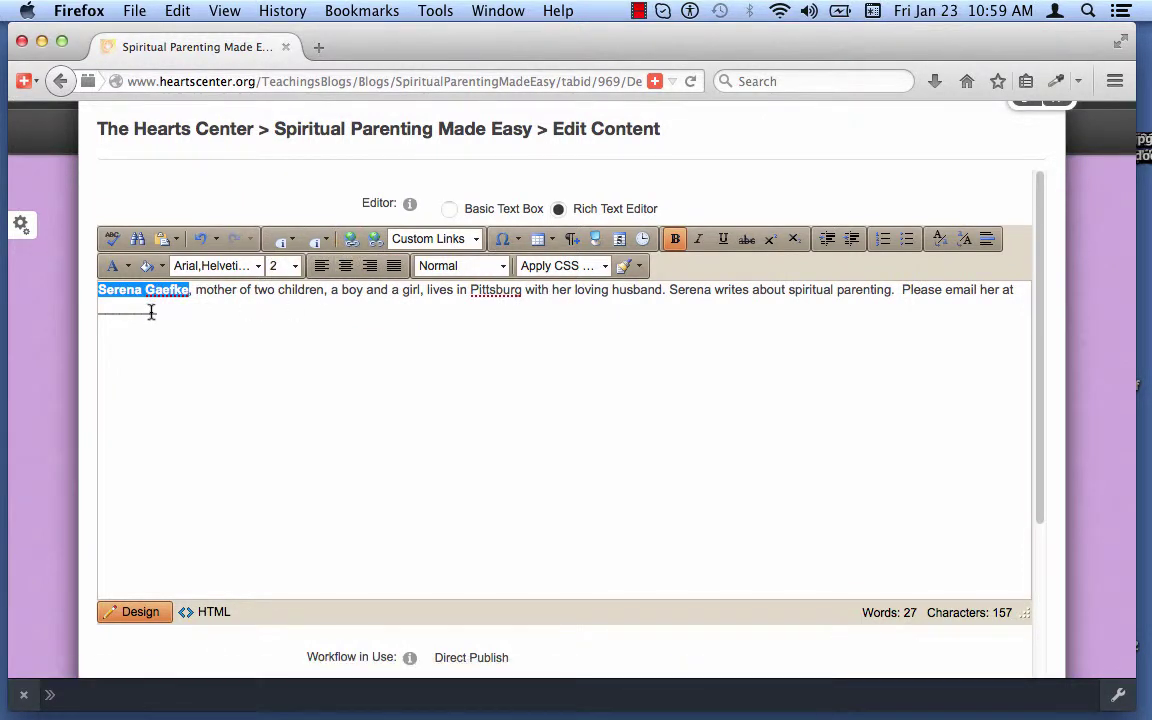
left_click(232, 357)
scroll(745, 487, "down", 2)
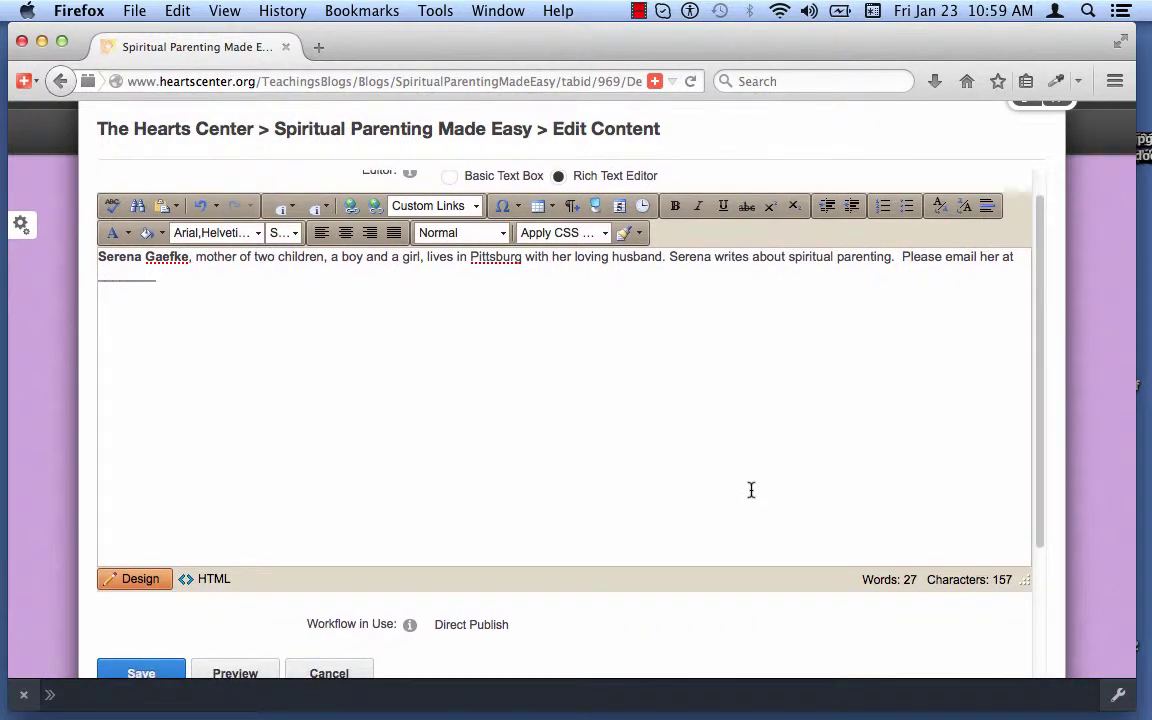
Save the edited bio content with the Save button below the editor.
scroll(751, 490, "down", 1)
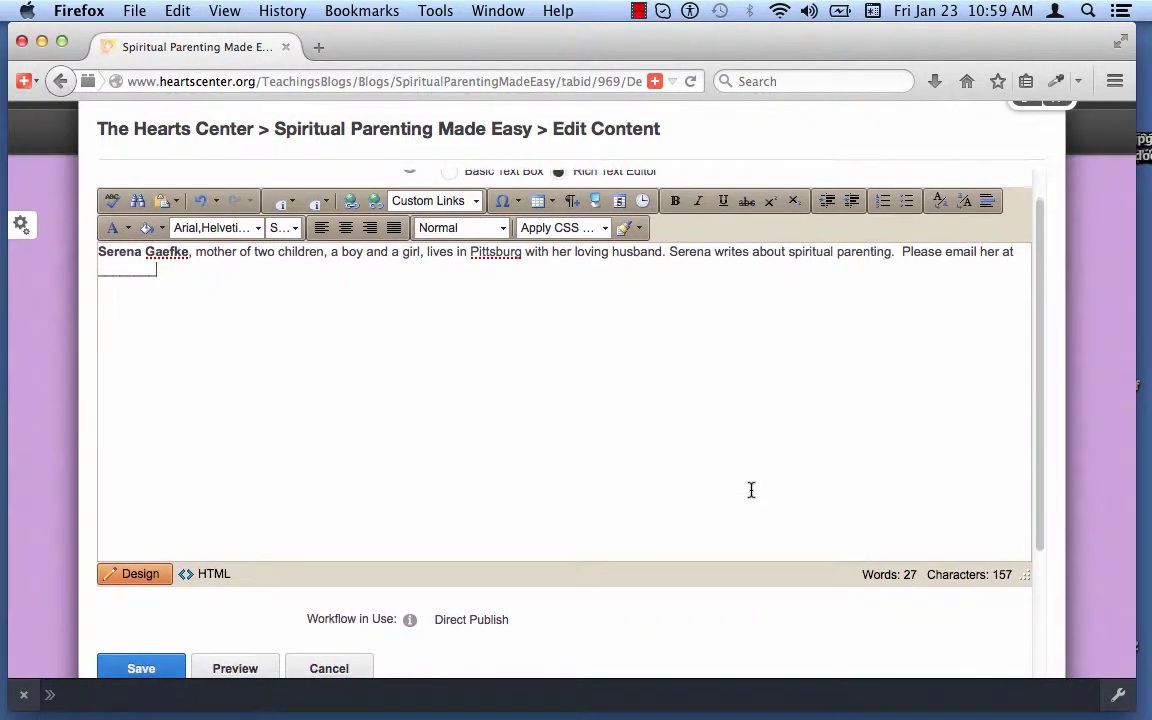
scroll(751, 490, "down", 3)
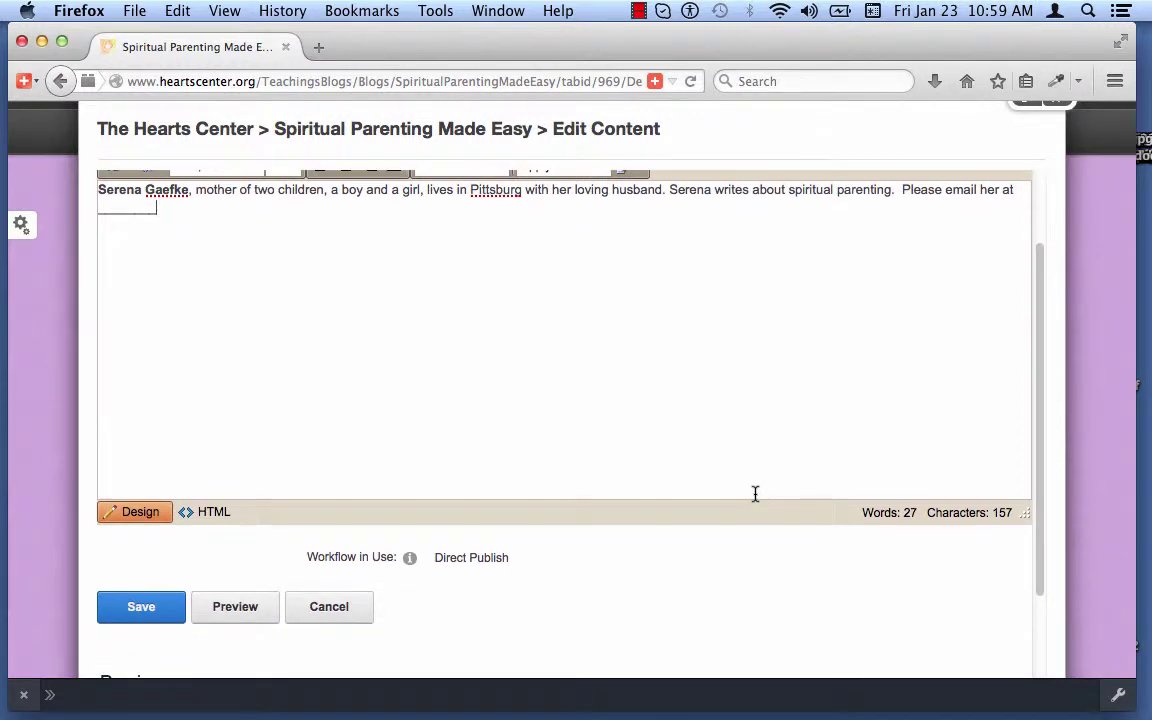
scroll(755, 494, "up", 5)
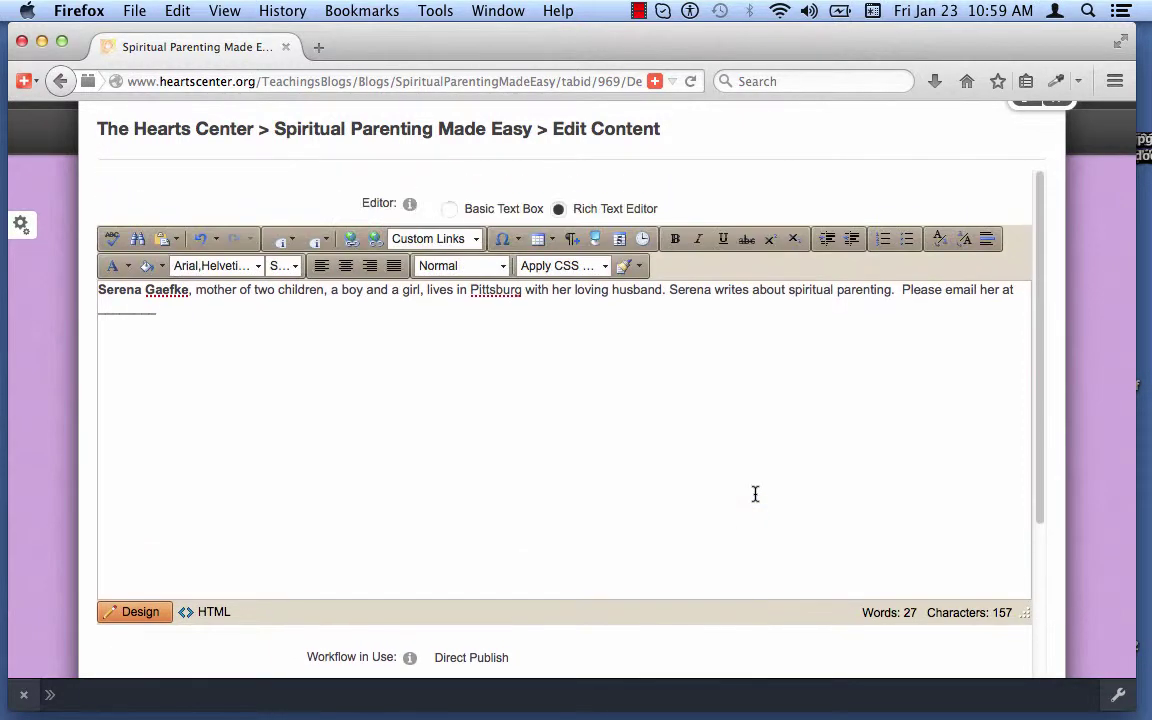
scroll(755, 494, "down", 3)
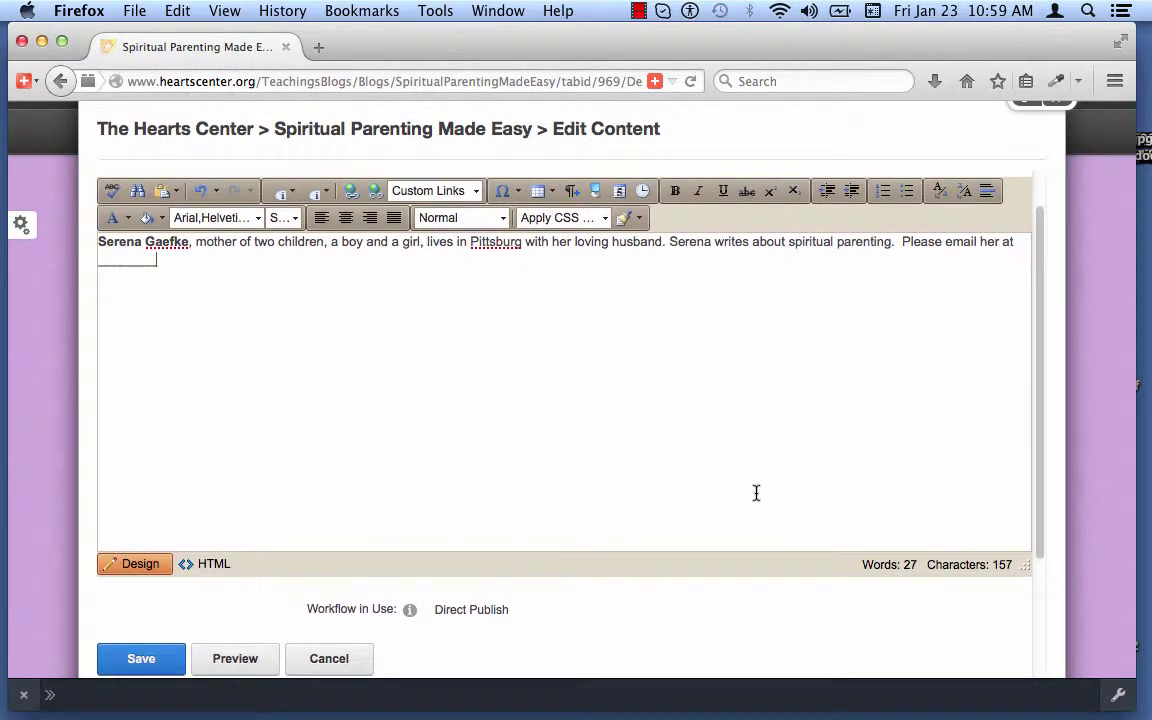
scroll(756, 493, "down", 3)
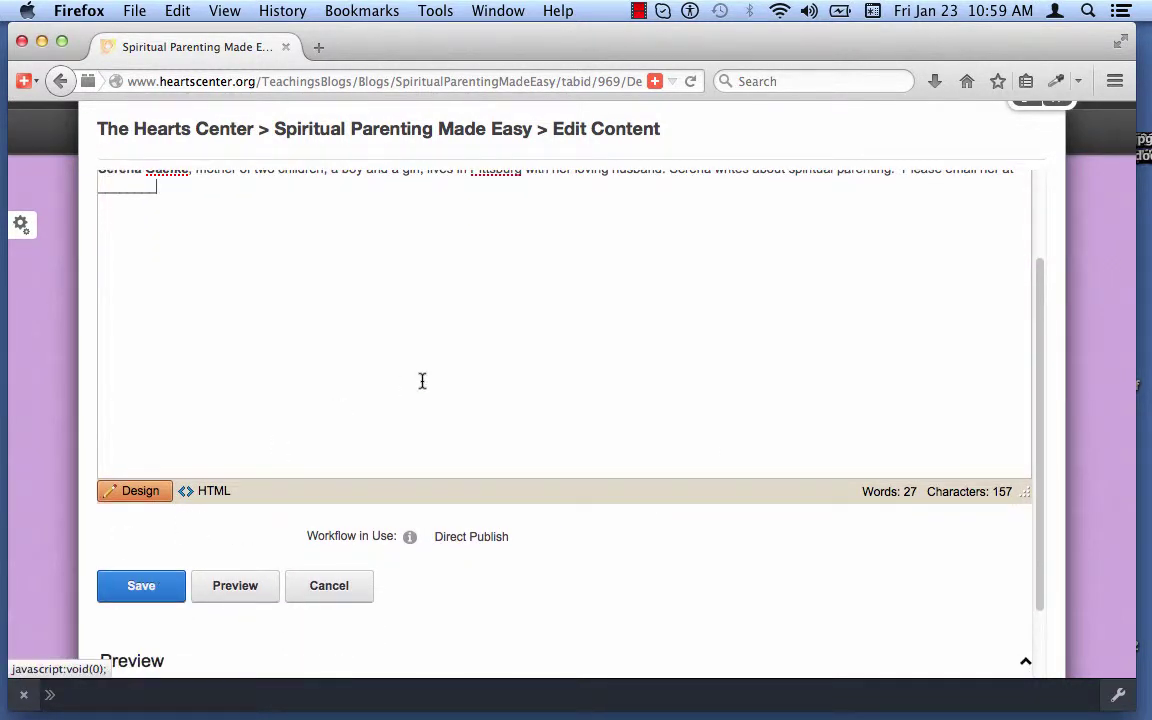
scroll(423, 376, "up", 1)
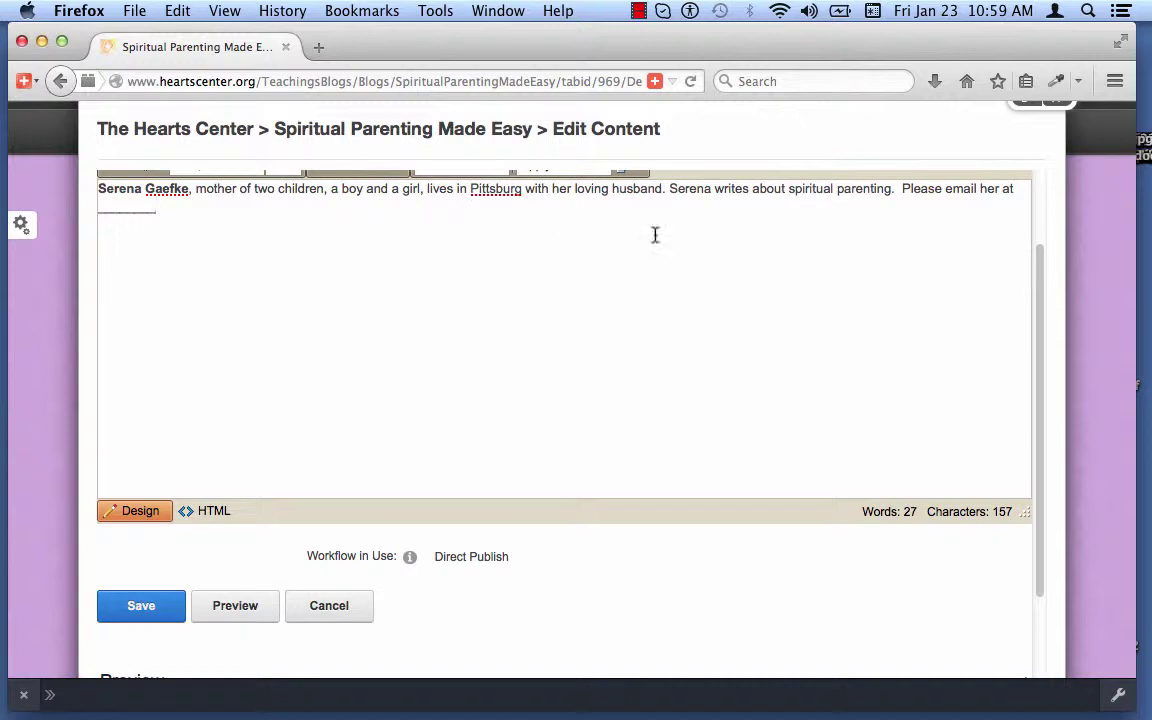
left_click(148, 610)
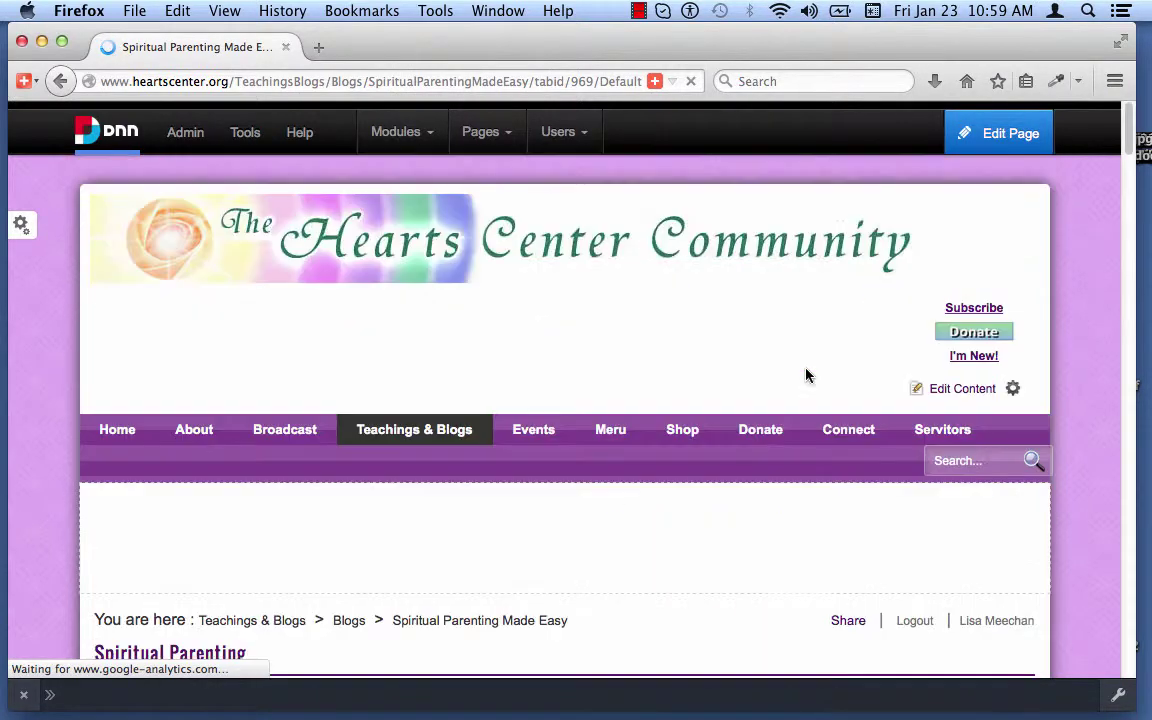
Scroll to the saved About module beside the blog posts and bring up its action menu.
mouse_move(850, 432)
scroll(880, 455, "down", 2)
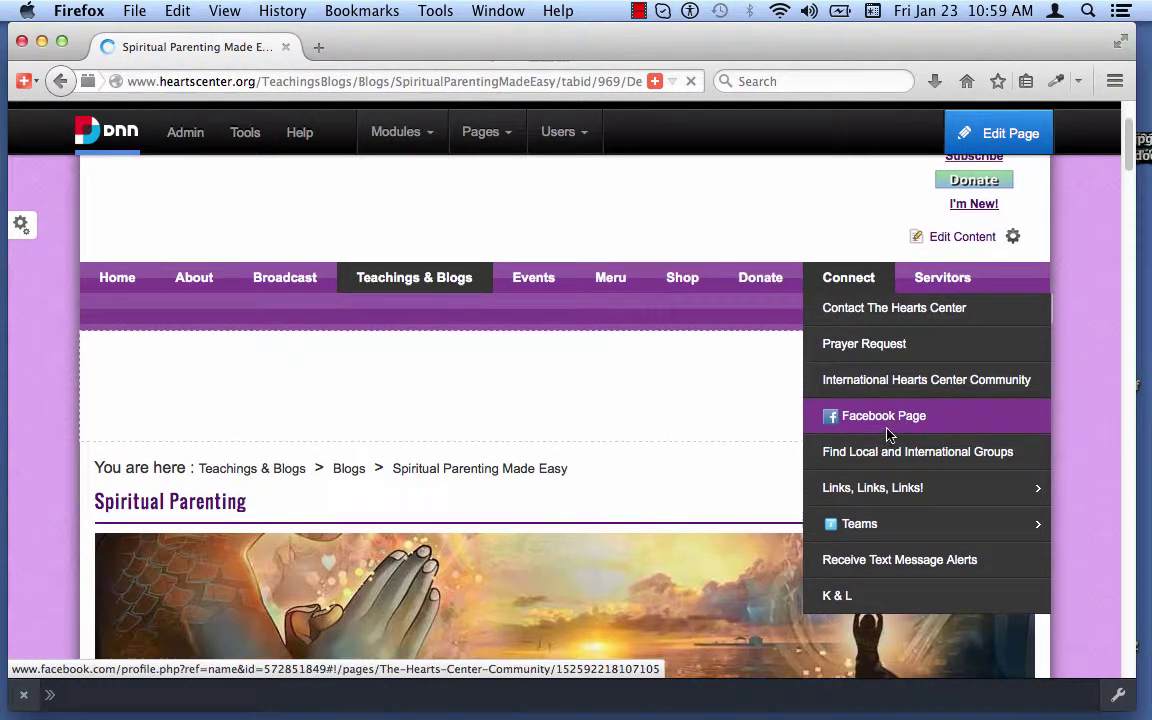
scroll(1080, 430, "down", 5)
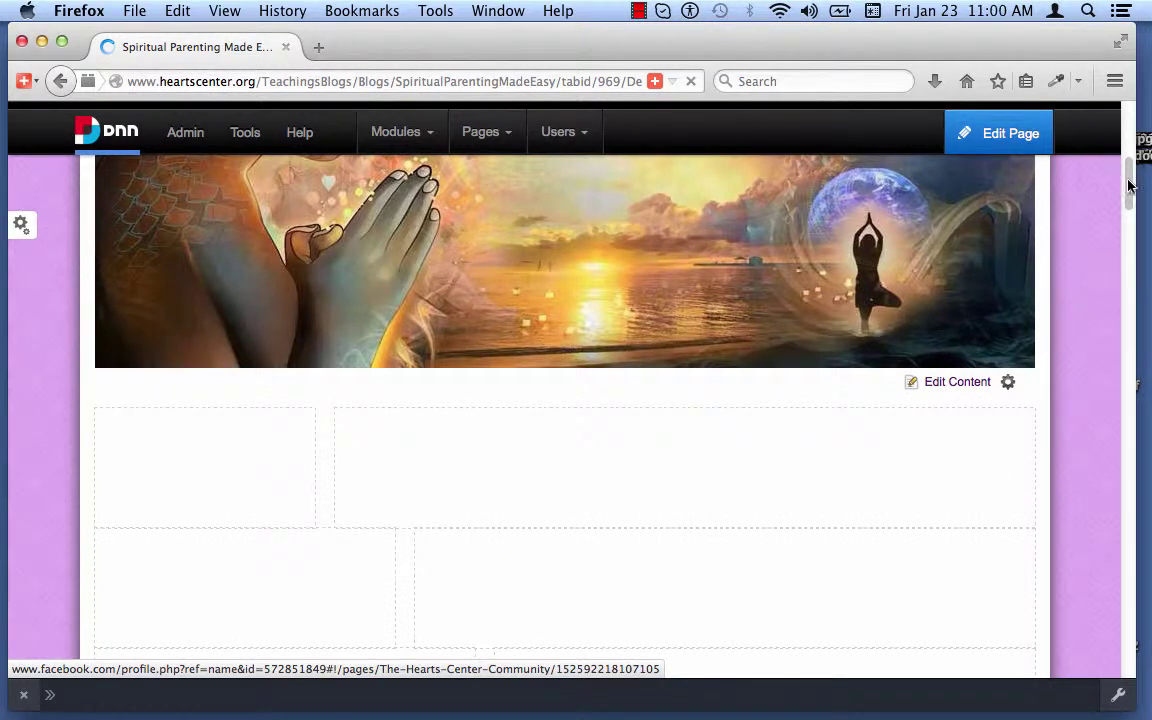
scroll(1125, 226, "down", 10)
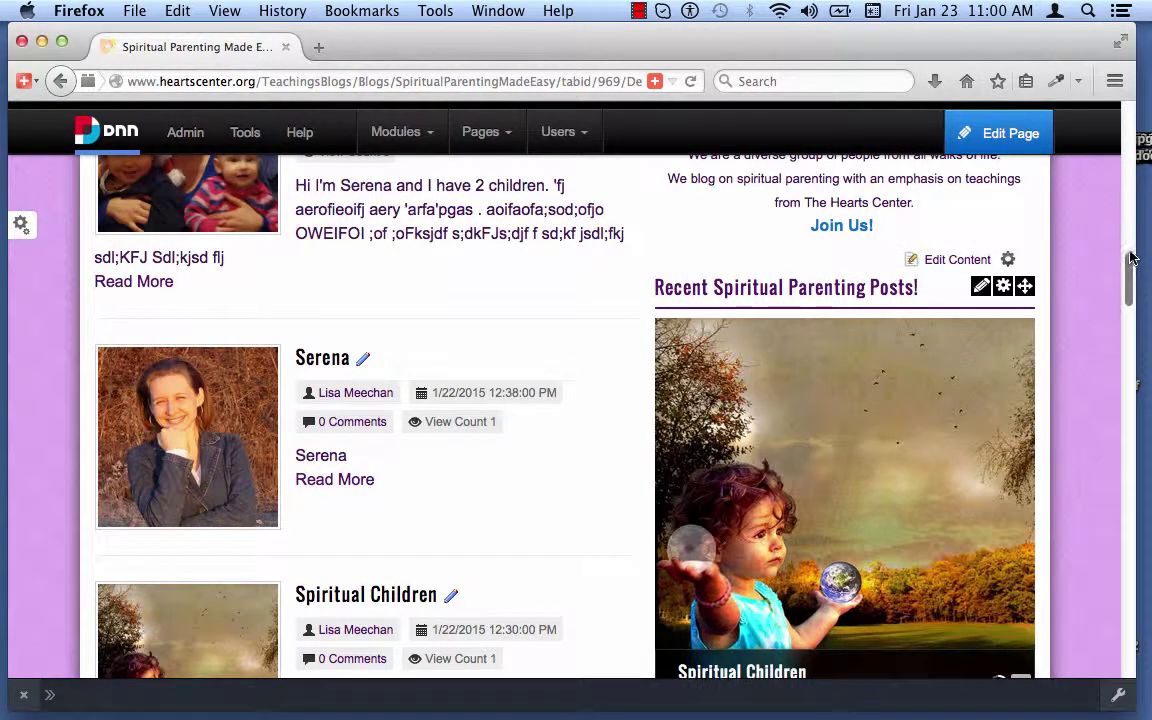
left_click_drag(1131, 258, 1131, 220)
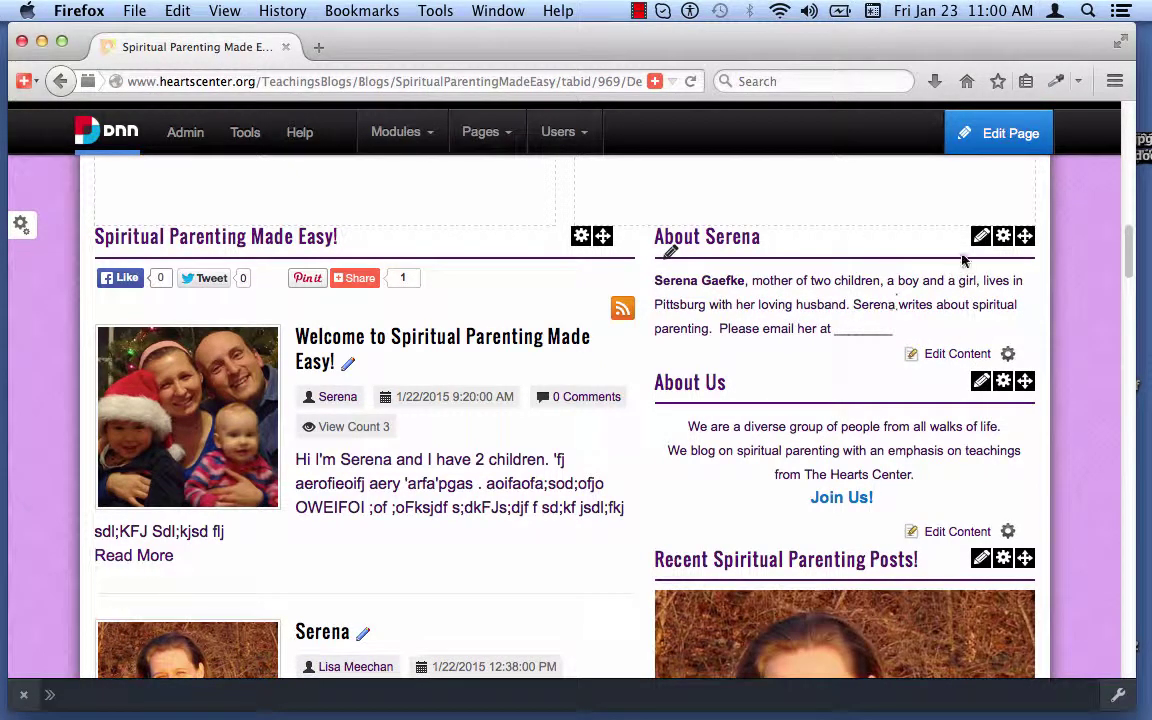
mouse_move(1005, 243)
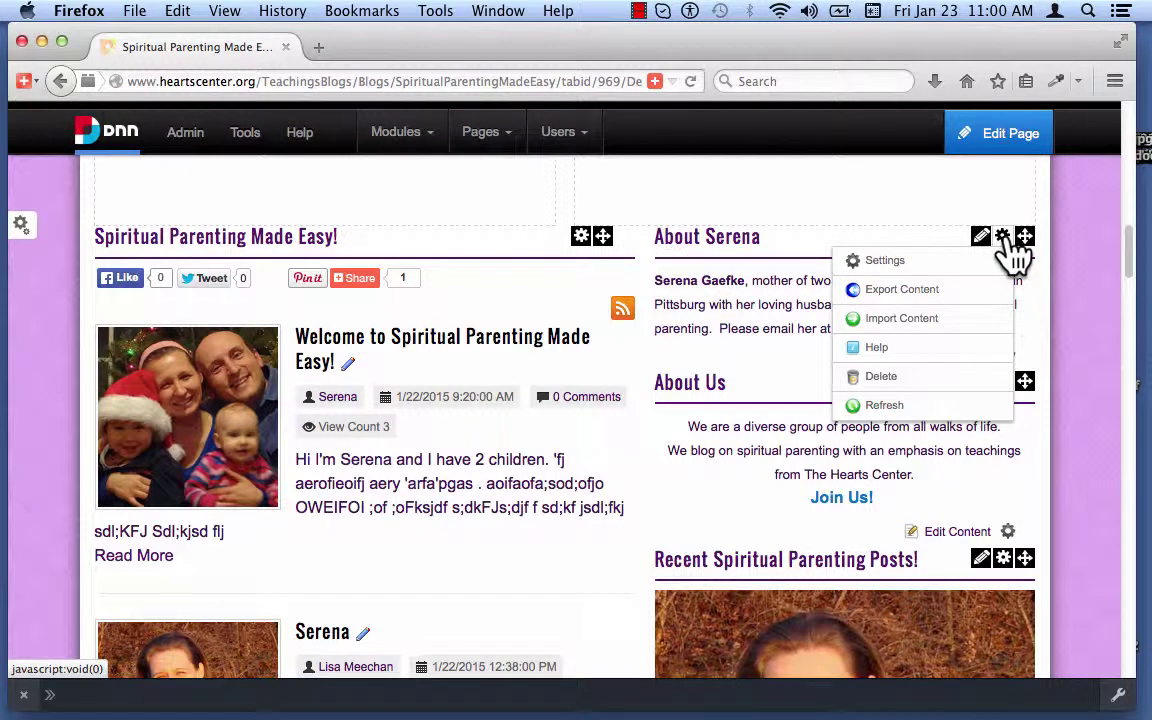